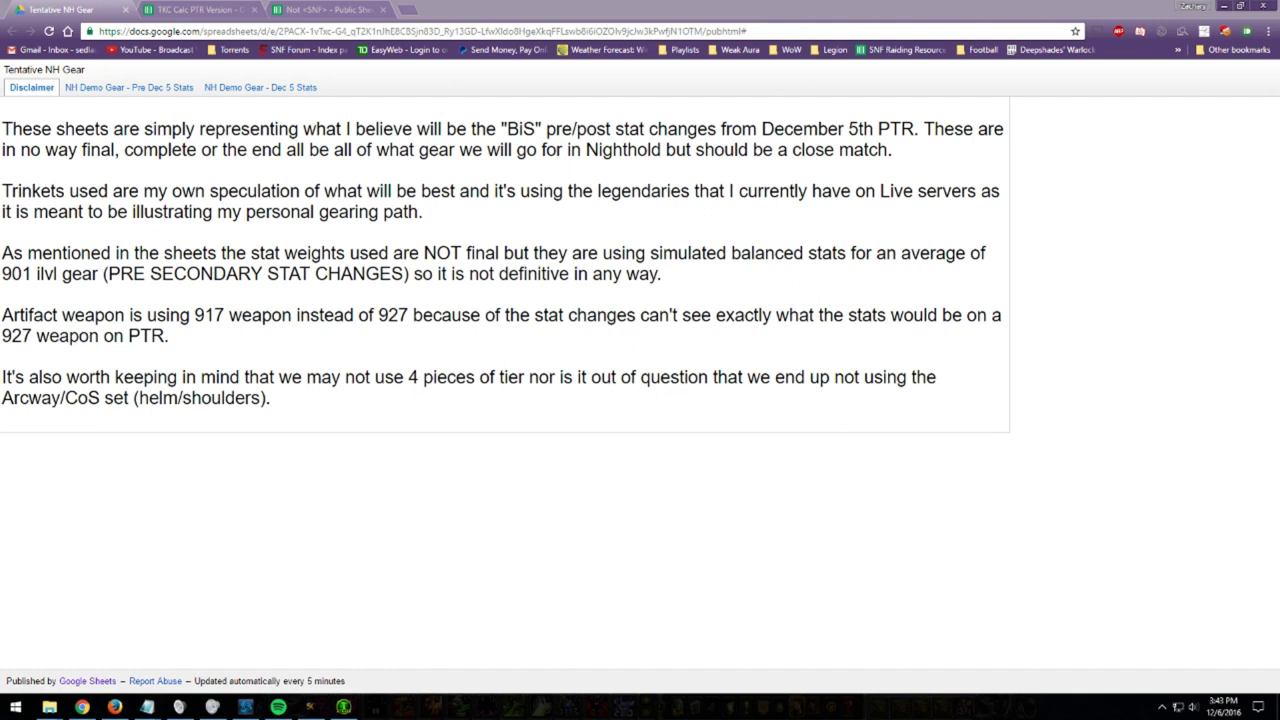
# Step: Examine the total haste rating on the NH Demo Gear - Dec 5 Stats sheet and close the Tentative NH Gear page
pyautogui.click(765, 546)
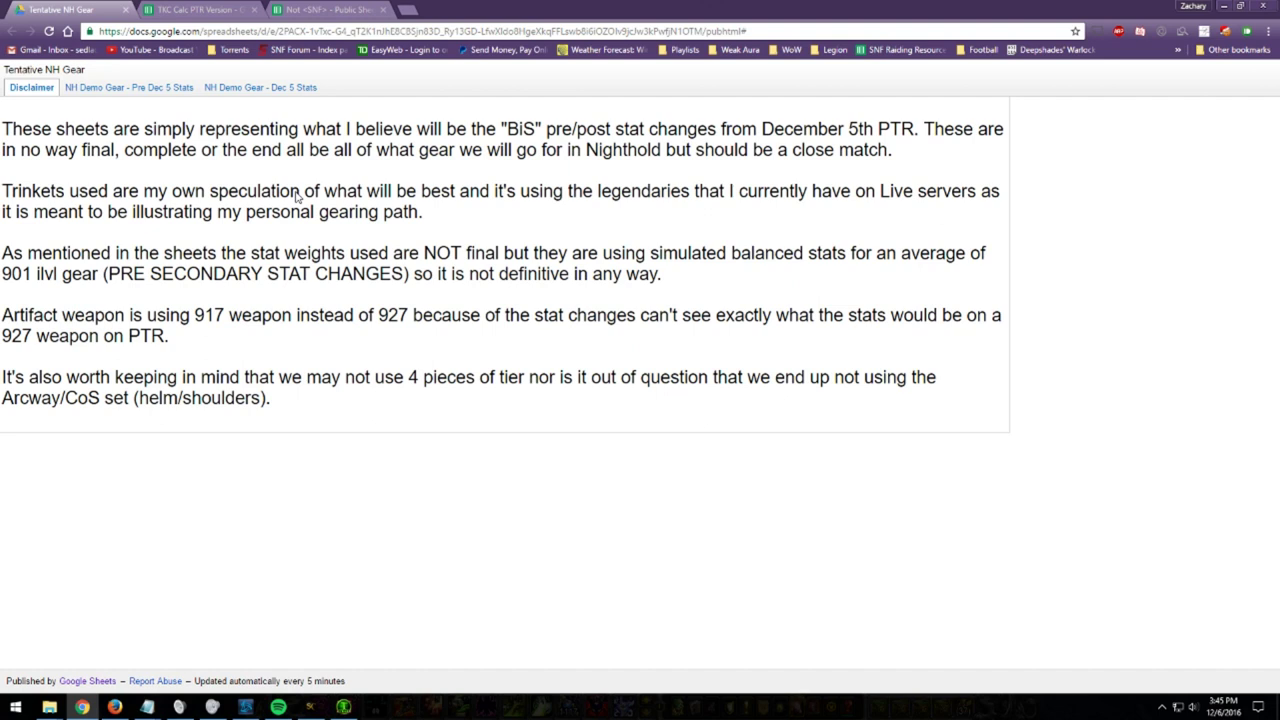
pyautogui.click(278, 88)
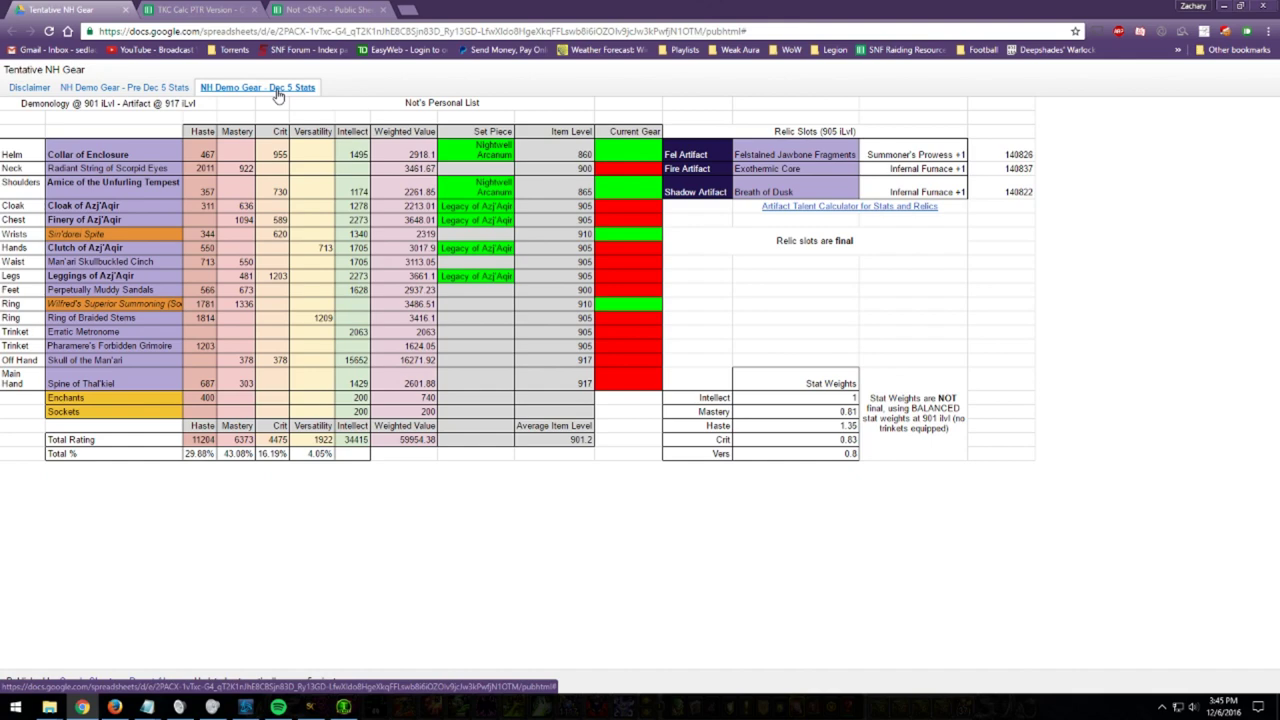
pyautogui.click(266, 88)
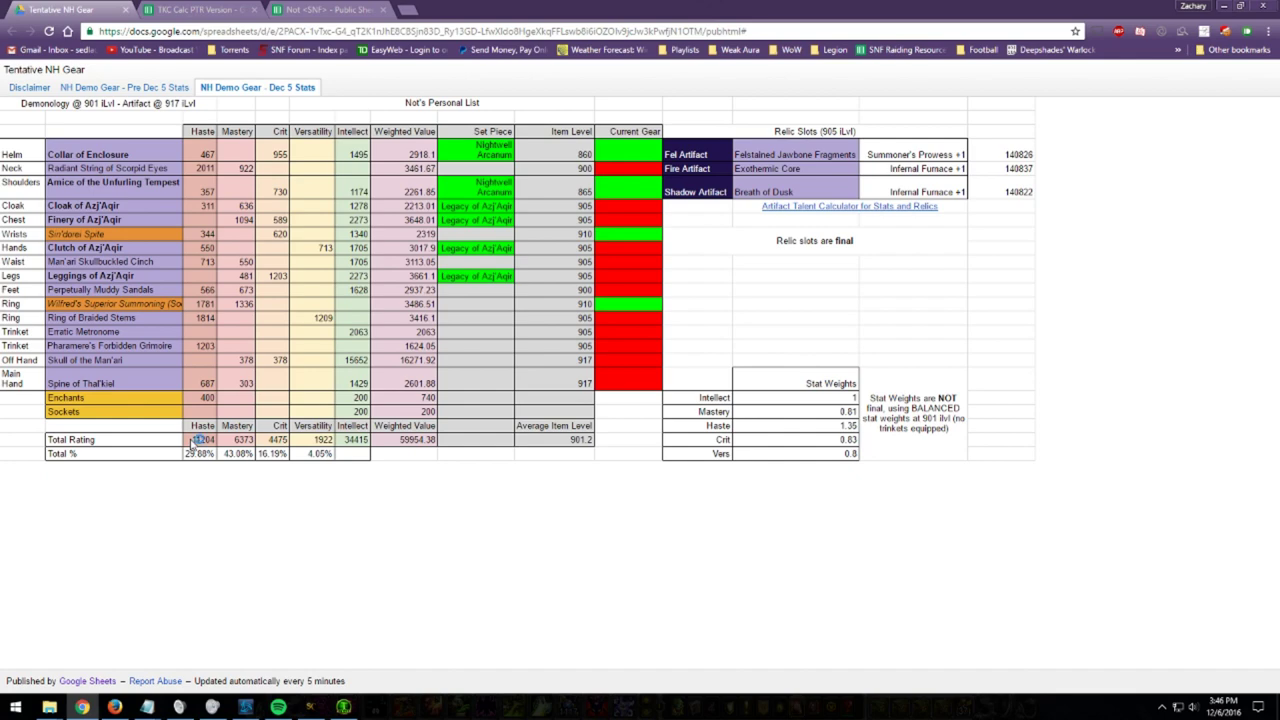
pyautogui.click(191, 443)
pyautogui.click(125, 9)
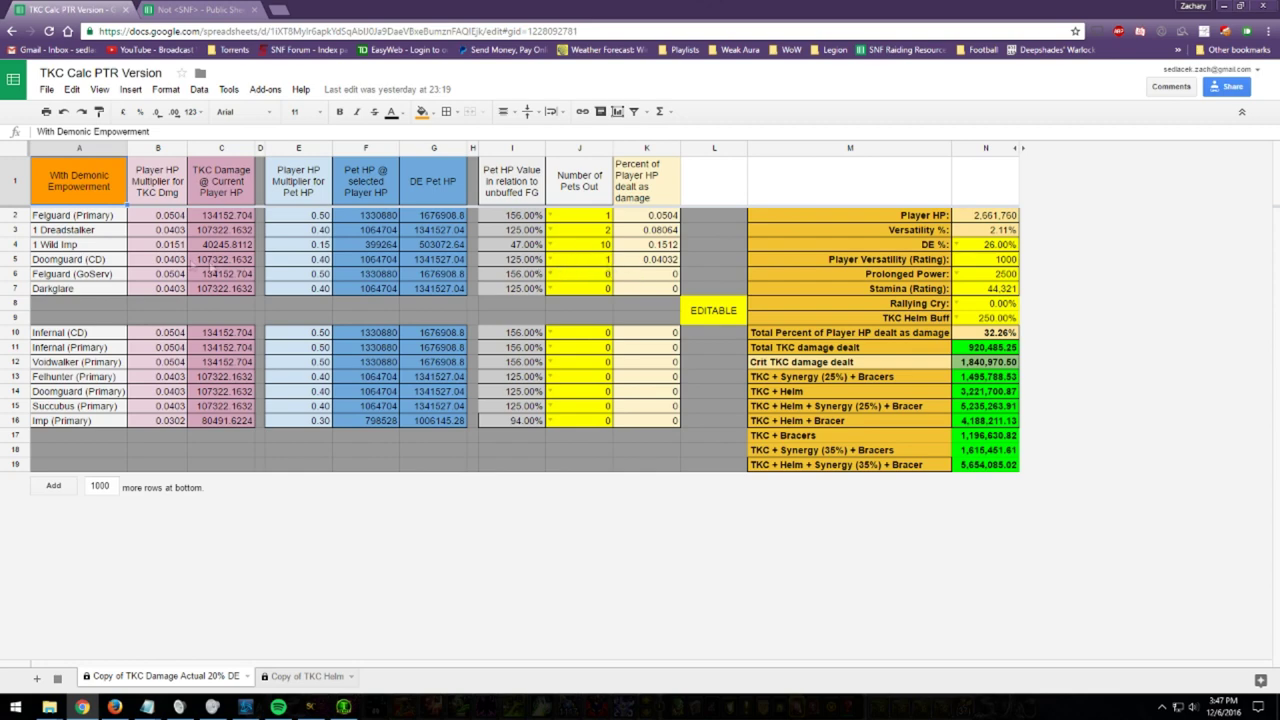
# Step: Inspect the Felguard (GoServ) row and the Stamina and Player Versatility rating inputs in the TKC calculator
pyautogui.moveTo(80, 274); pyautogui.dragTo(672, 277)
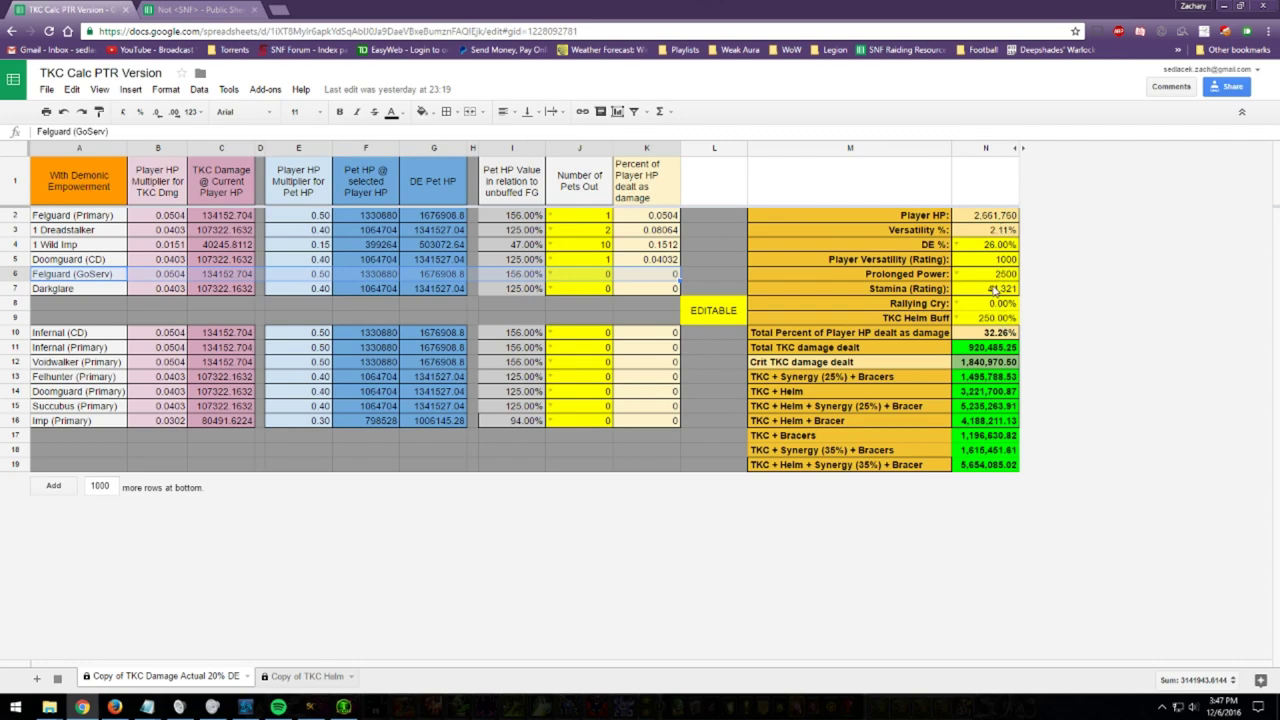
pyautogui.click(996, 290)
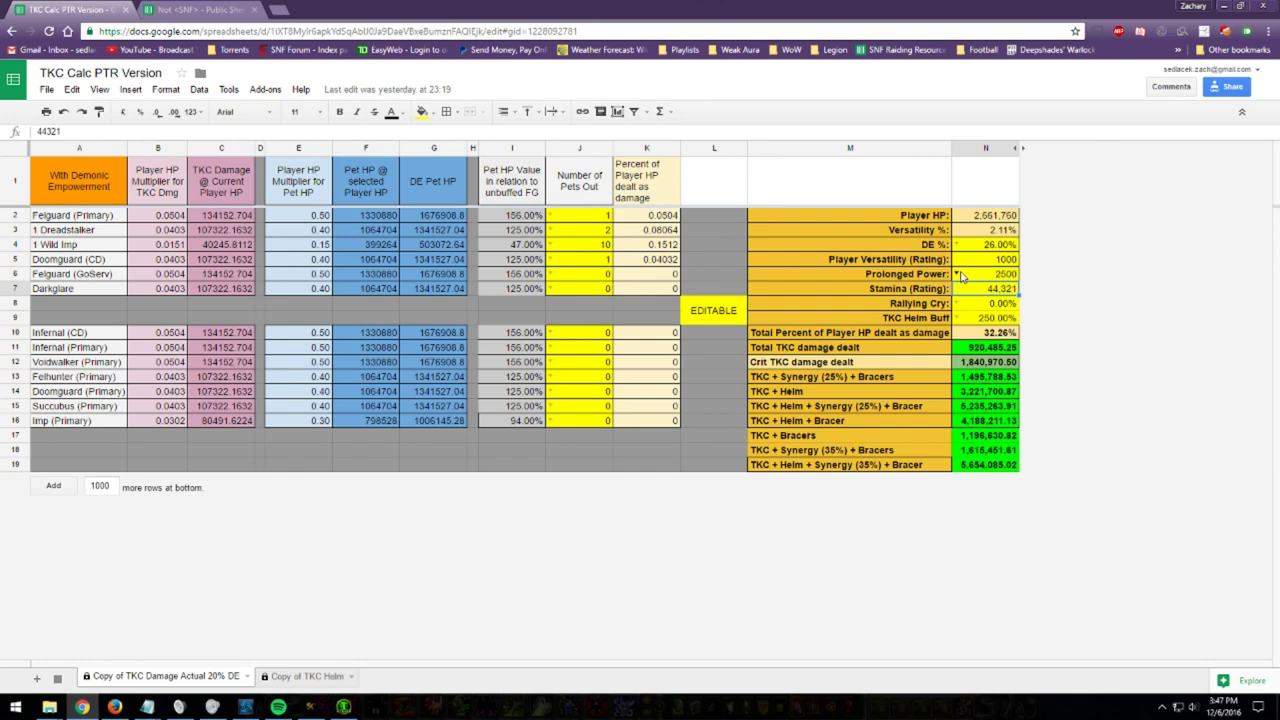
pyautogui.click(982, 262)
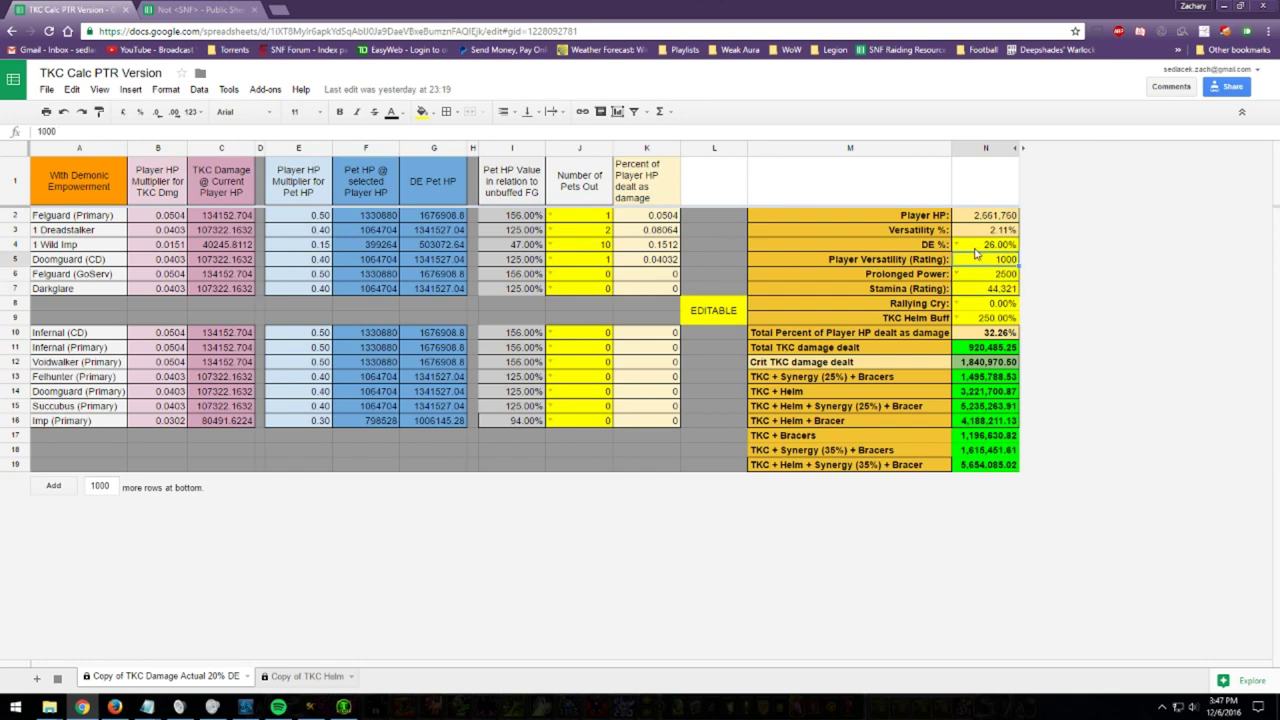
# Step: Set the TKC Helm Buff to 0% and inspect the total, Synergy (35%) + Bracers and Helm + Synergy (25%) + Bracer damage
pyautogui.click(957, 318)
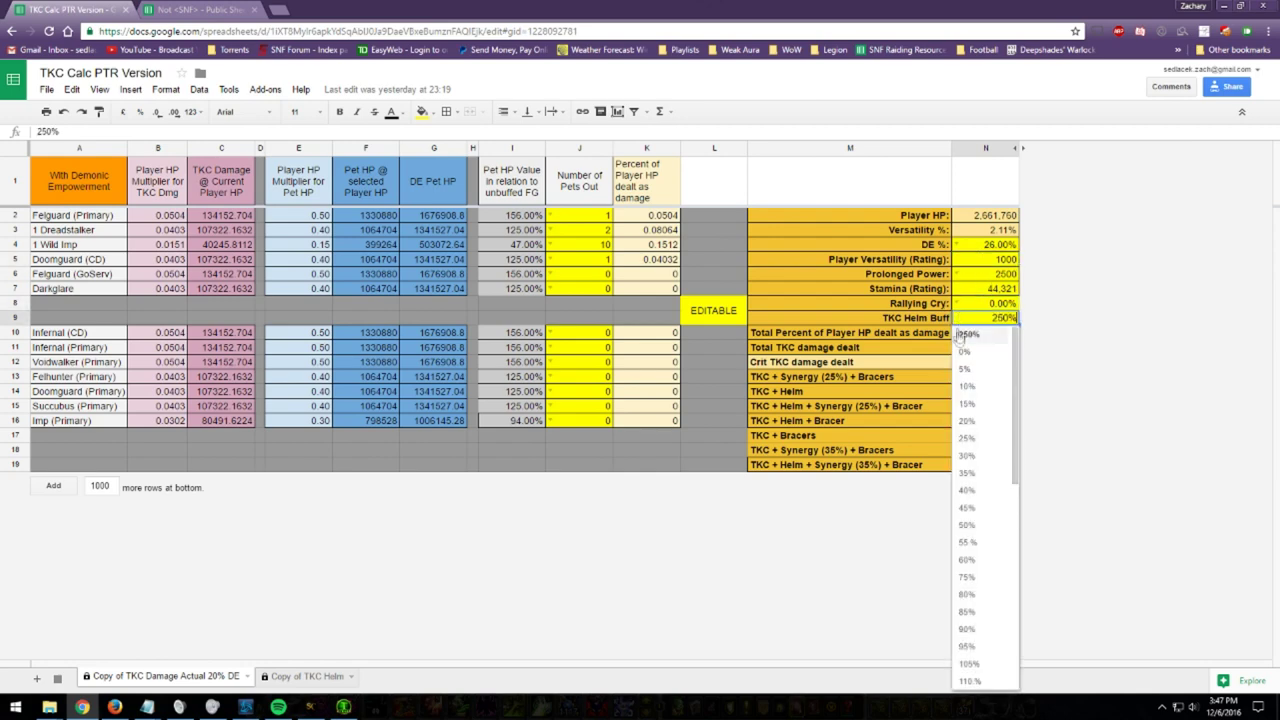
pyautogui.click(968, 352)
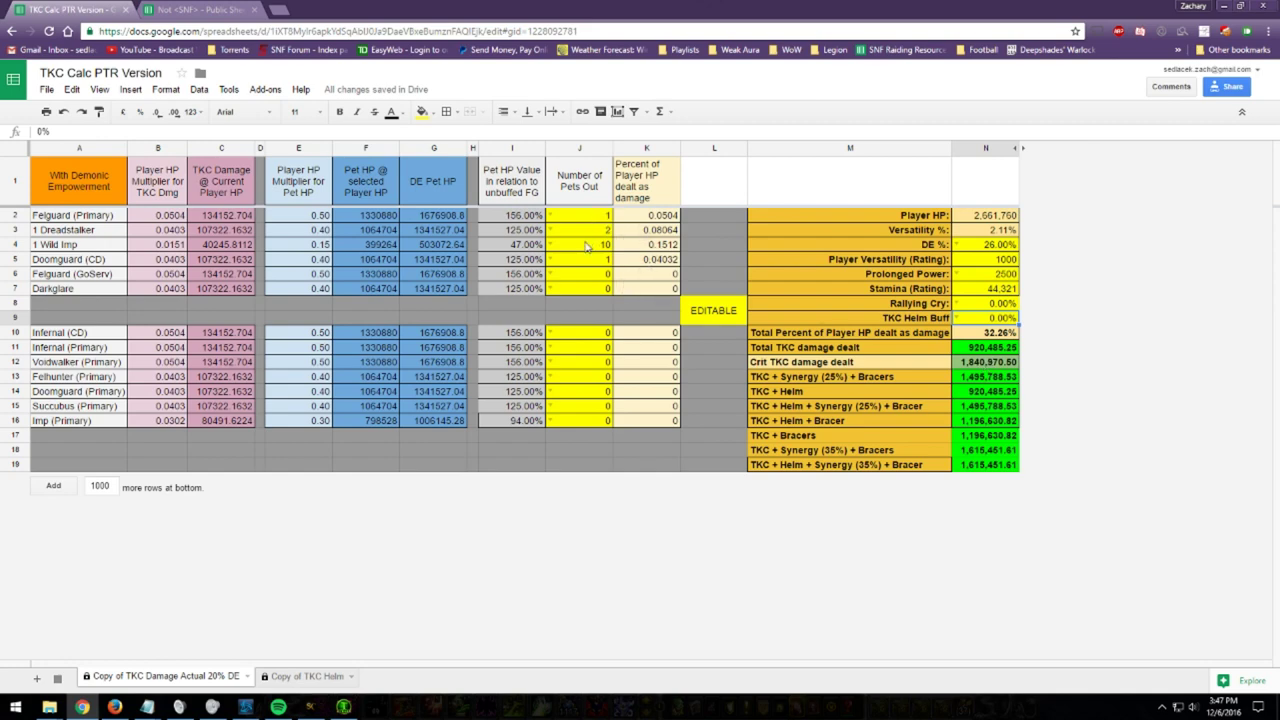
pyautogui.click(1003, 352)
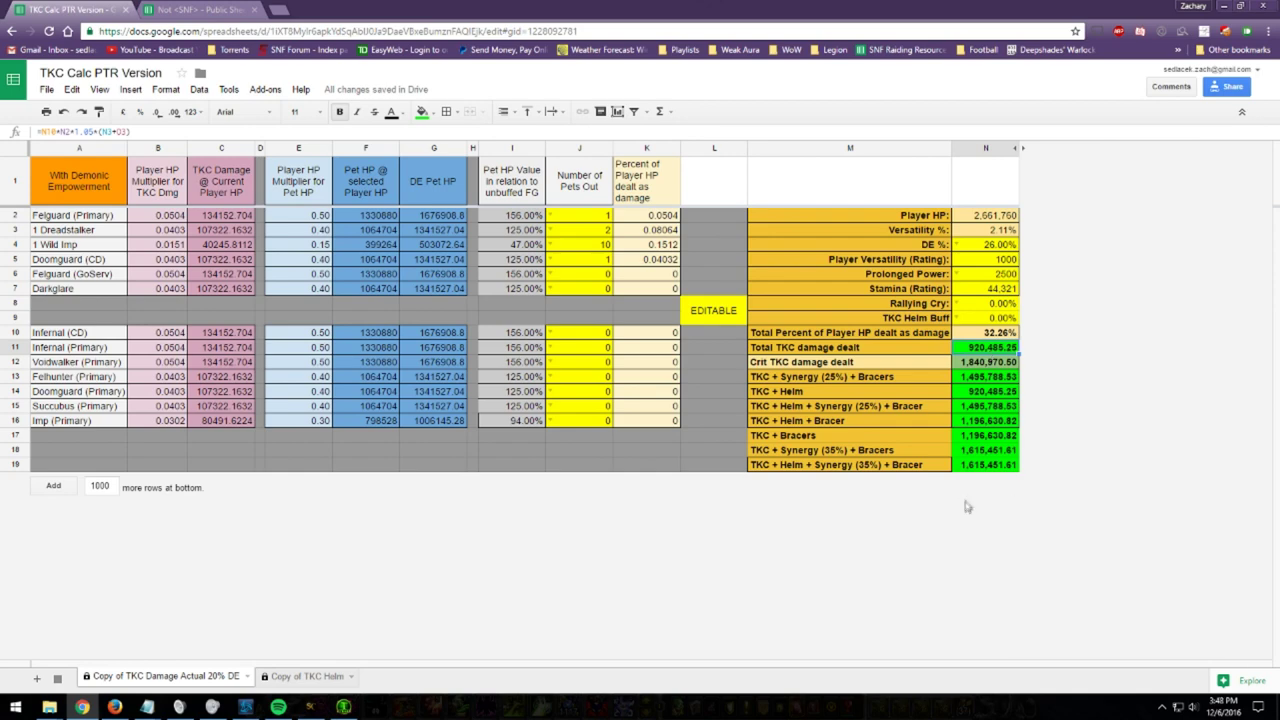
pyautogui.click(987, 455)
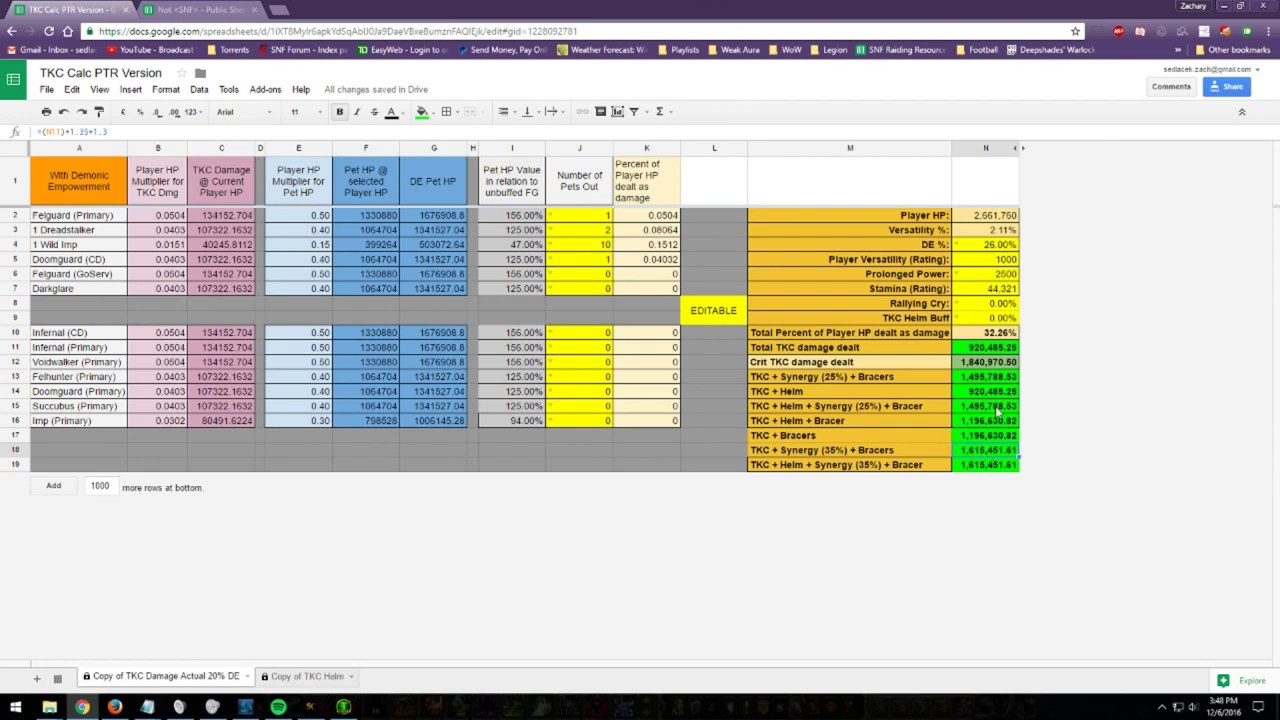
pyautogui.moveTo(893, 410); pyautogui.dragTo(1005, 412)
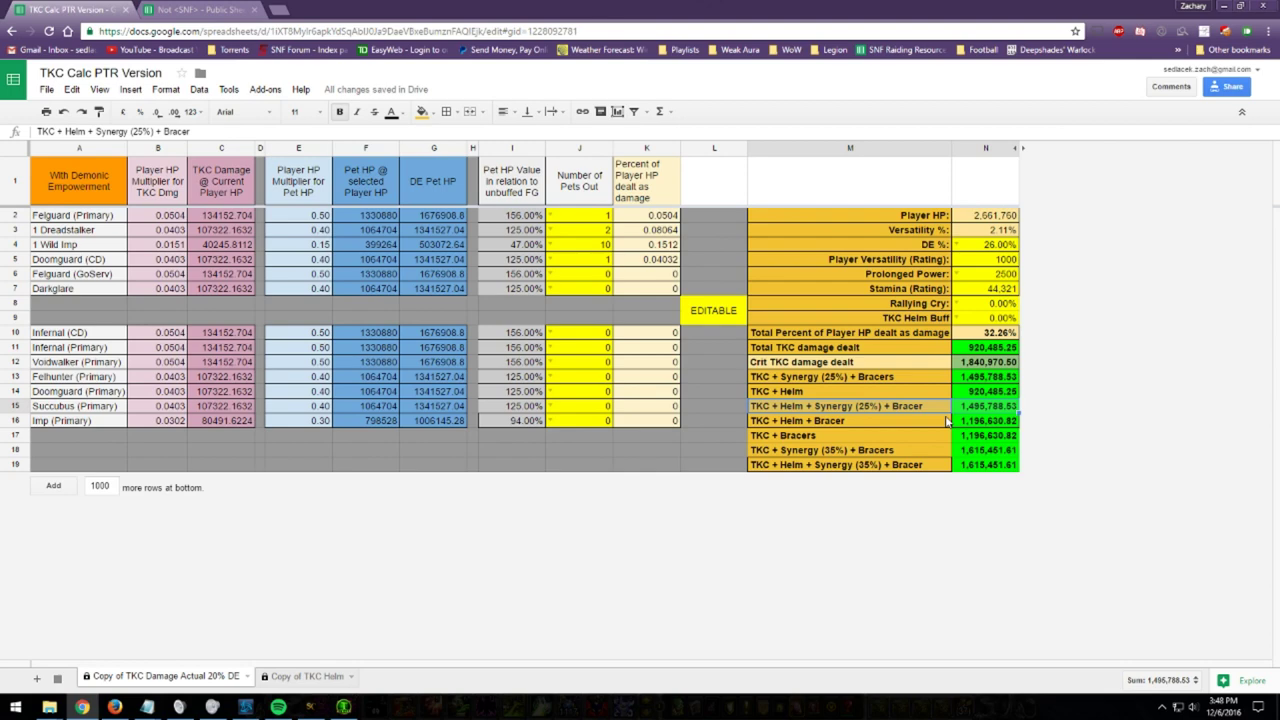
# Step: Set the TKC Helm Buff to 250%
pyautogui.click(960, 319)
pyautogui.scroll(-5, 969, 456)
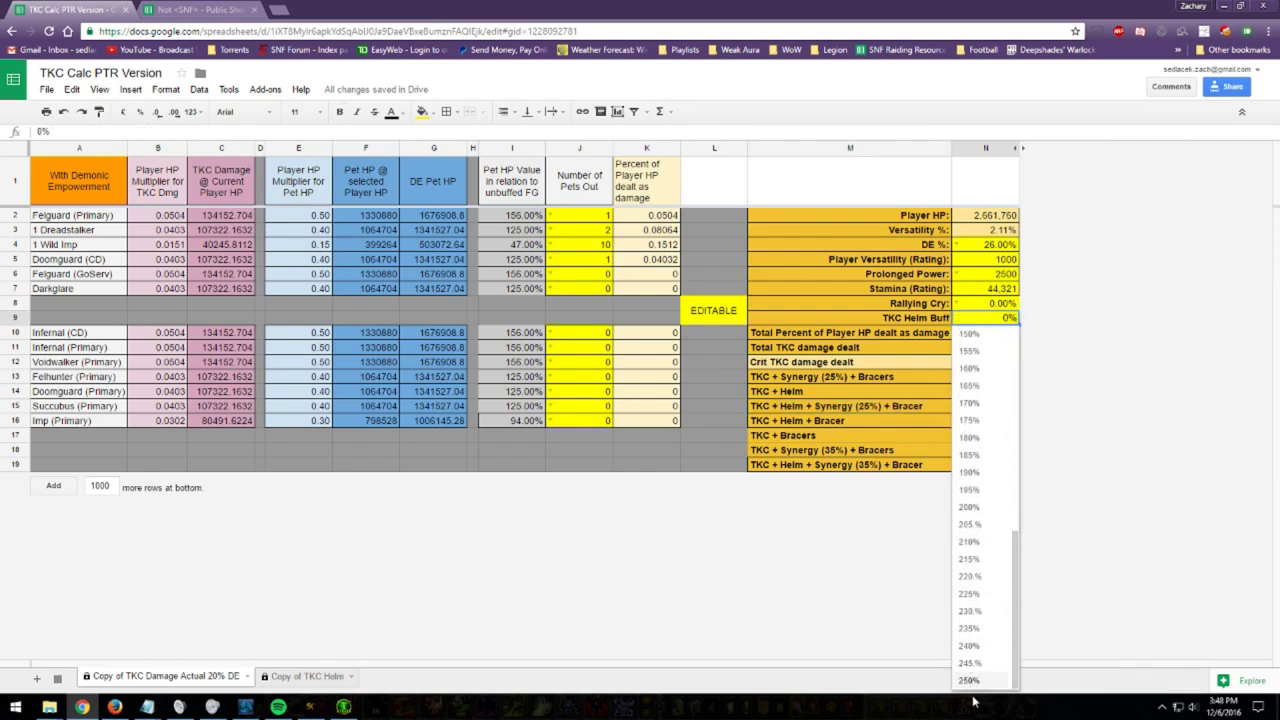
pyautogui.click(972, 681)
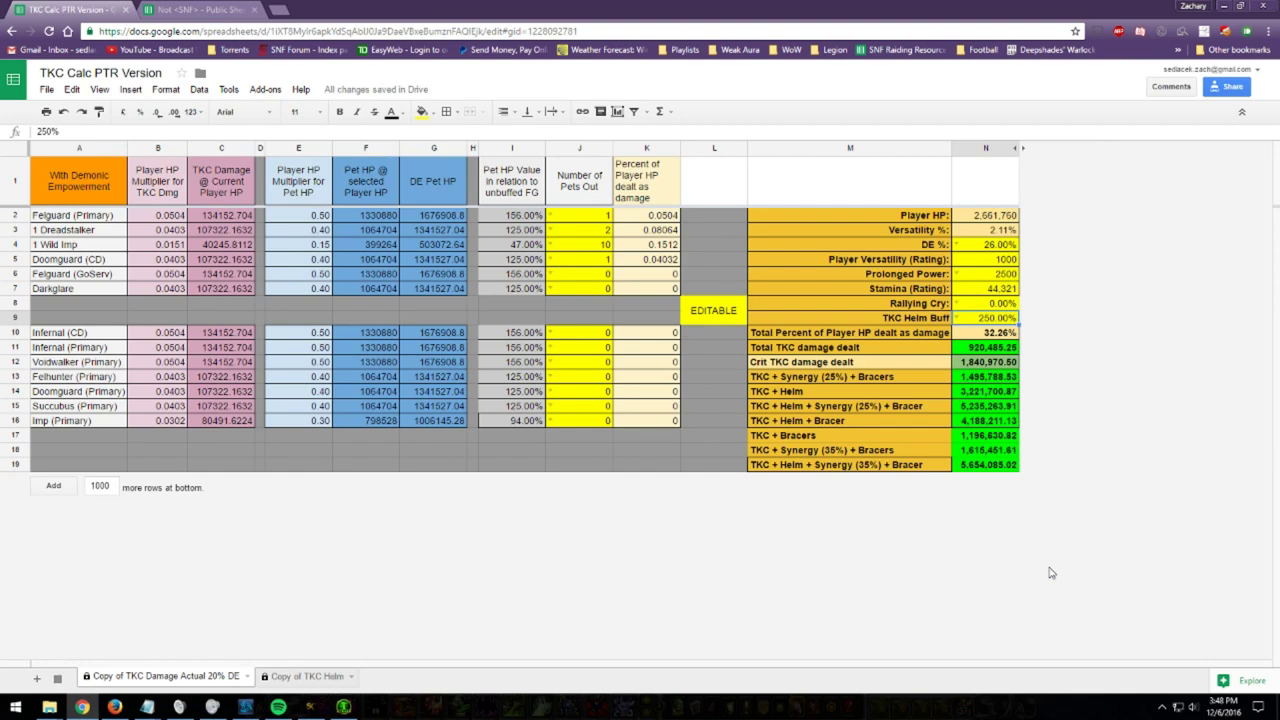
# Step: Set Rallying Cry to 20% and check the TKC + Helm + Synergy + Bracer rows for 35% and 25%
pyautogui.click(956, 304)
pyautogui.click(980, 343)
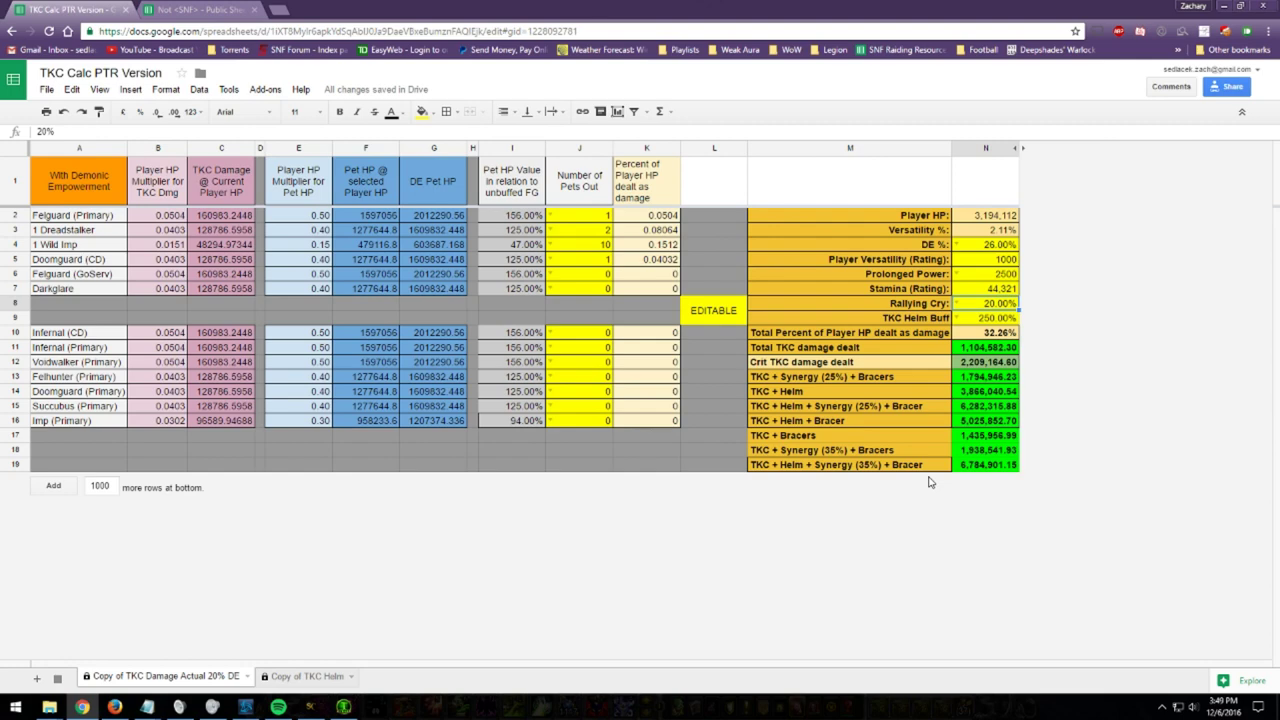
pyautogui.click(757, 472)
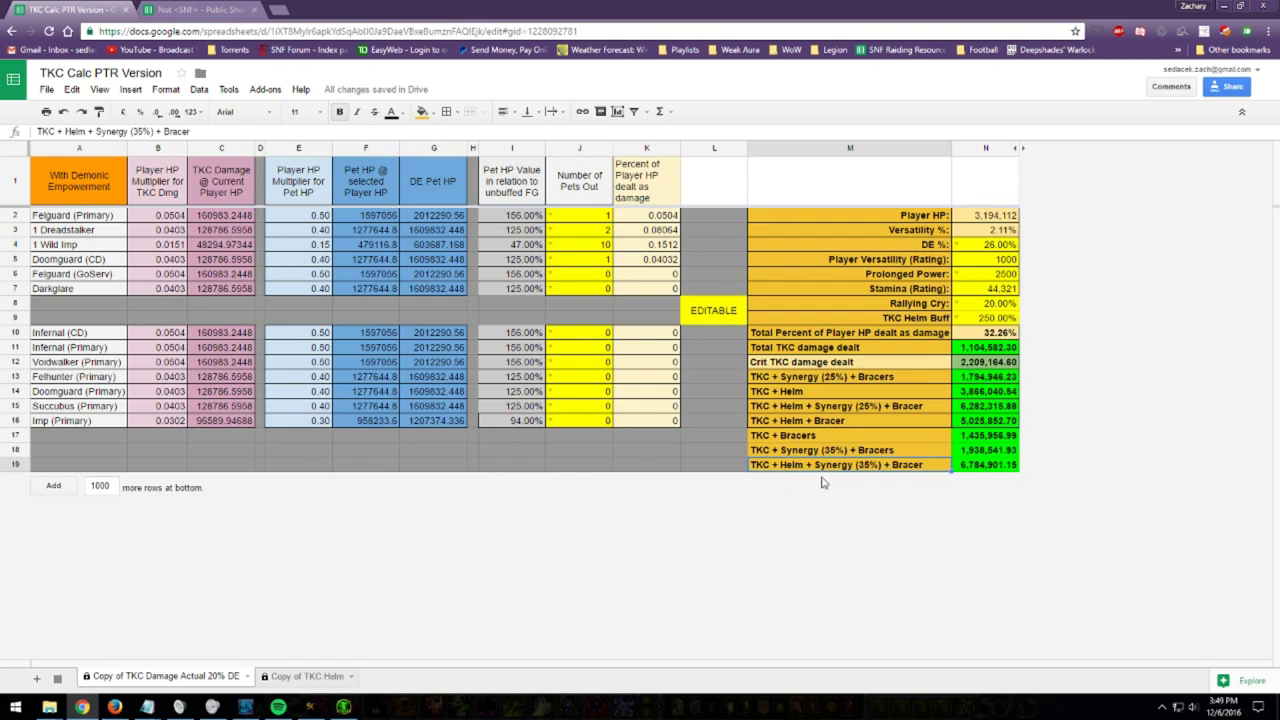
pyautogui.click(863, 408)
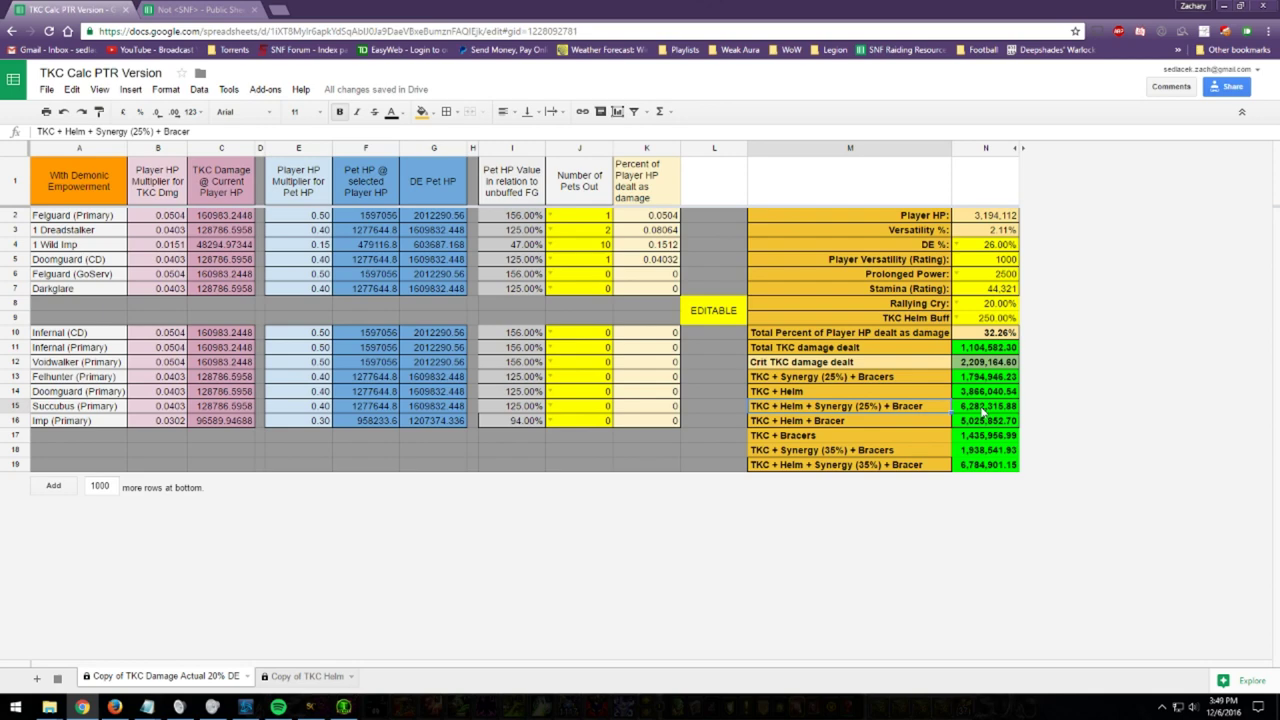
# Step: Set the TKC Helm Buff to 115%
pyautogui.click(958, 317)
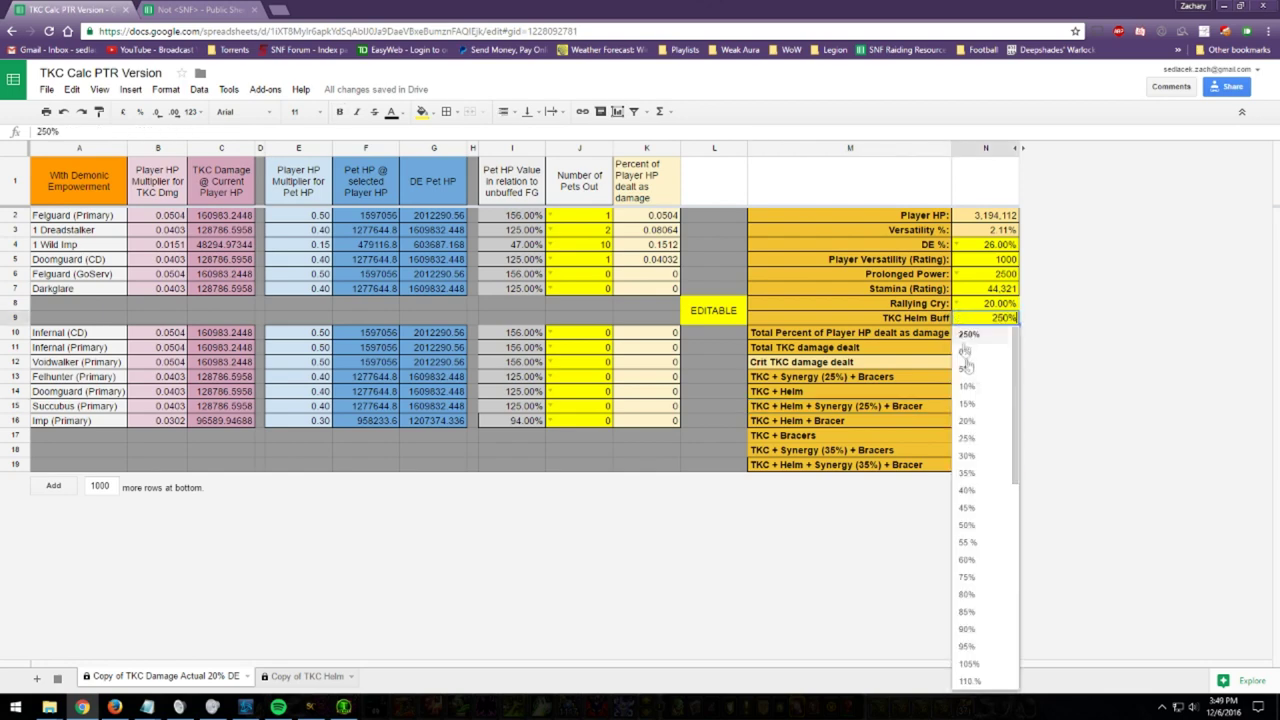
pyautogui.scroll(-5, 980, 530)
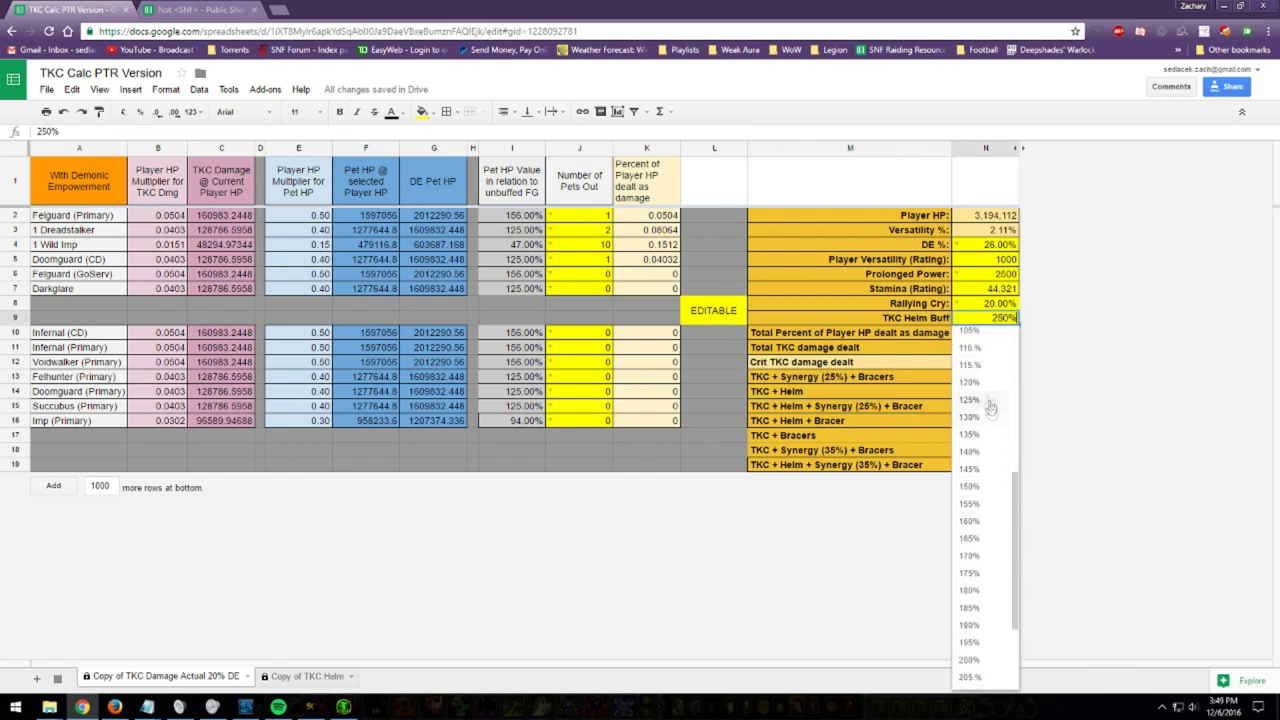
pyautogui.click(987, 367)
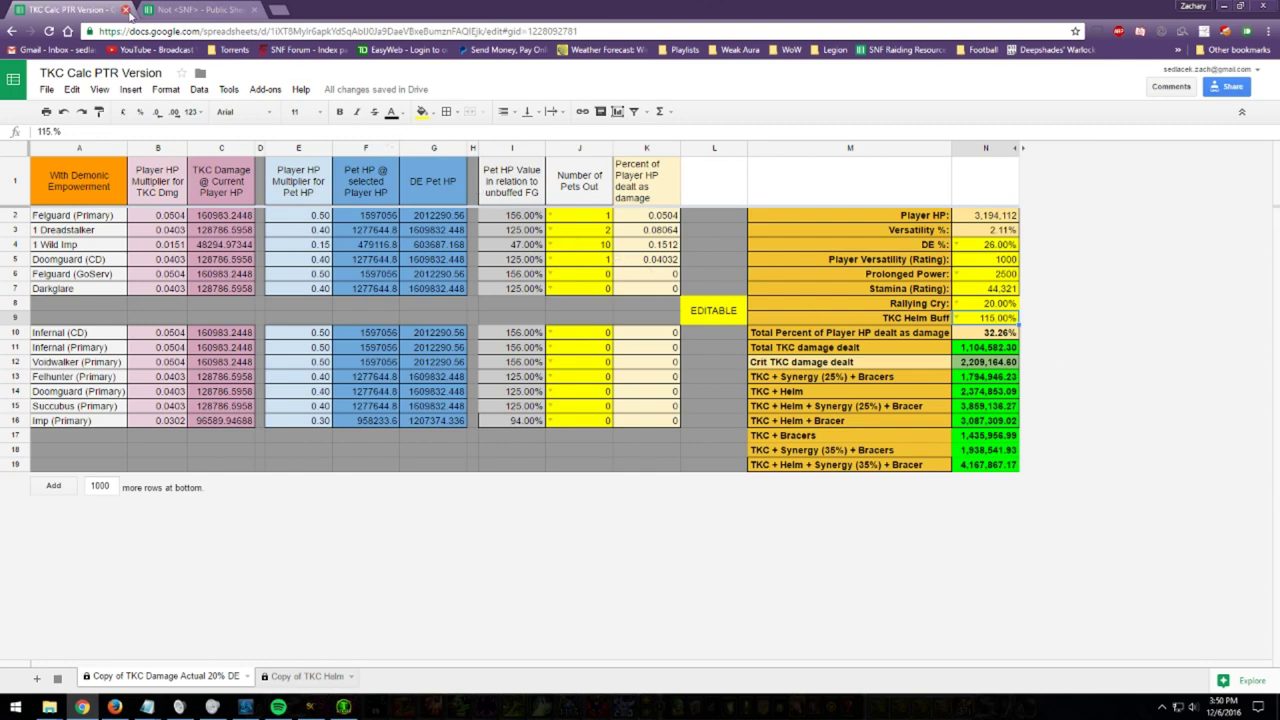
# Step: In the Not <SNF> - Public Sheets spreadsheet, fill the 7.1 Critical Strike rating cell on Stats: 7.1 vs 7.1.5 with yellow
pyautogui.click(215, 9)
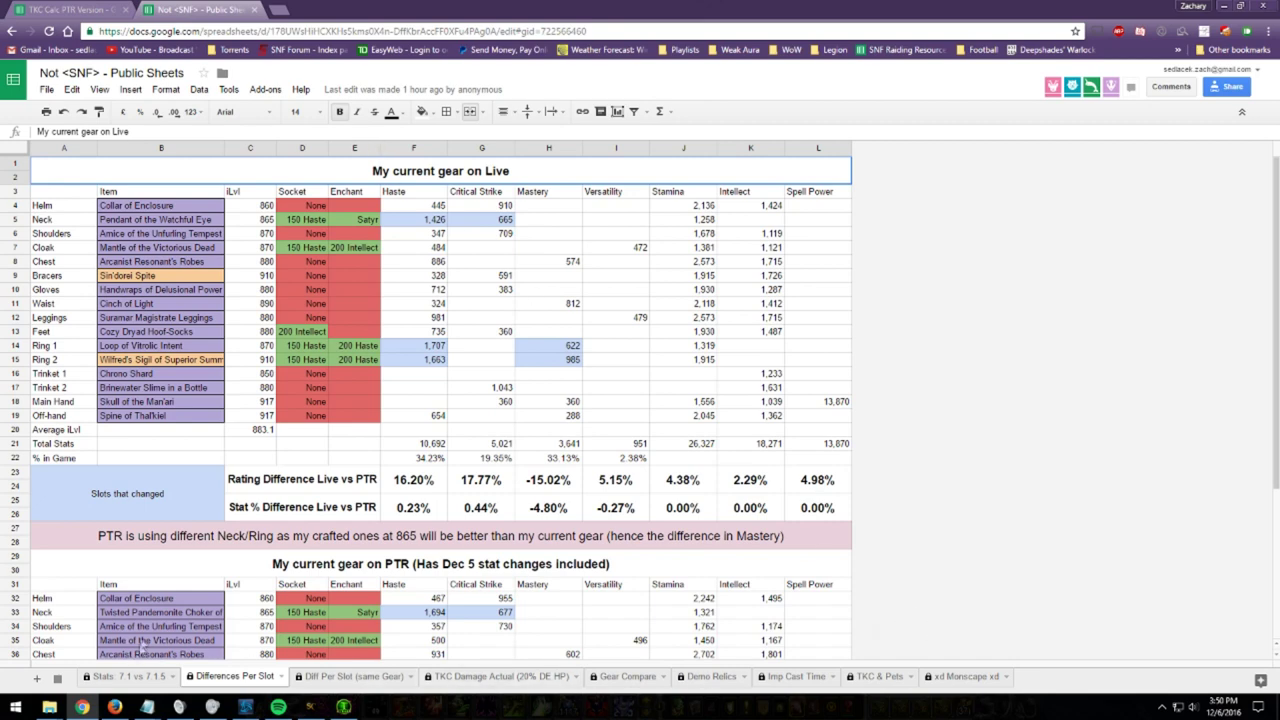
pyautogui.click(140, 679)
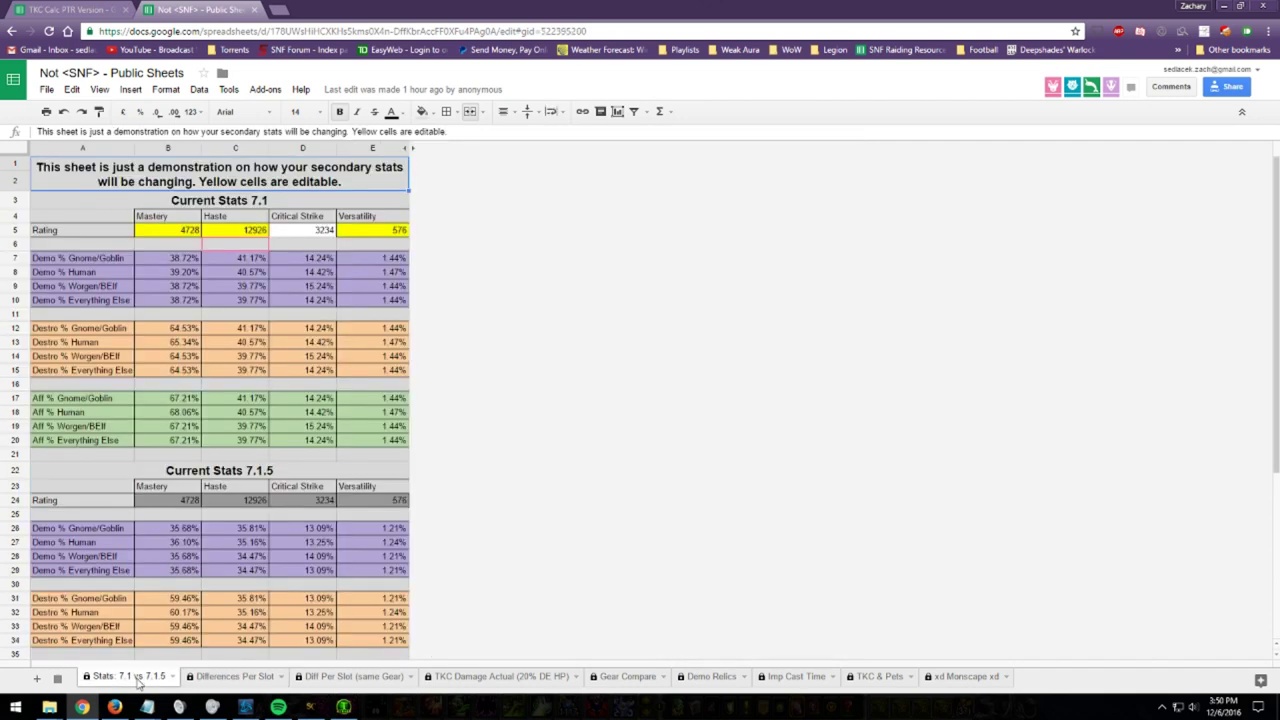
pyautogui.click(318, 231)
pyautogui.click(422, 111)
pyautogui.click(464, 170)
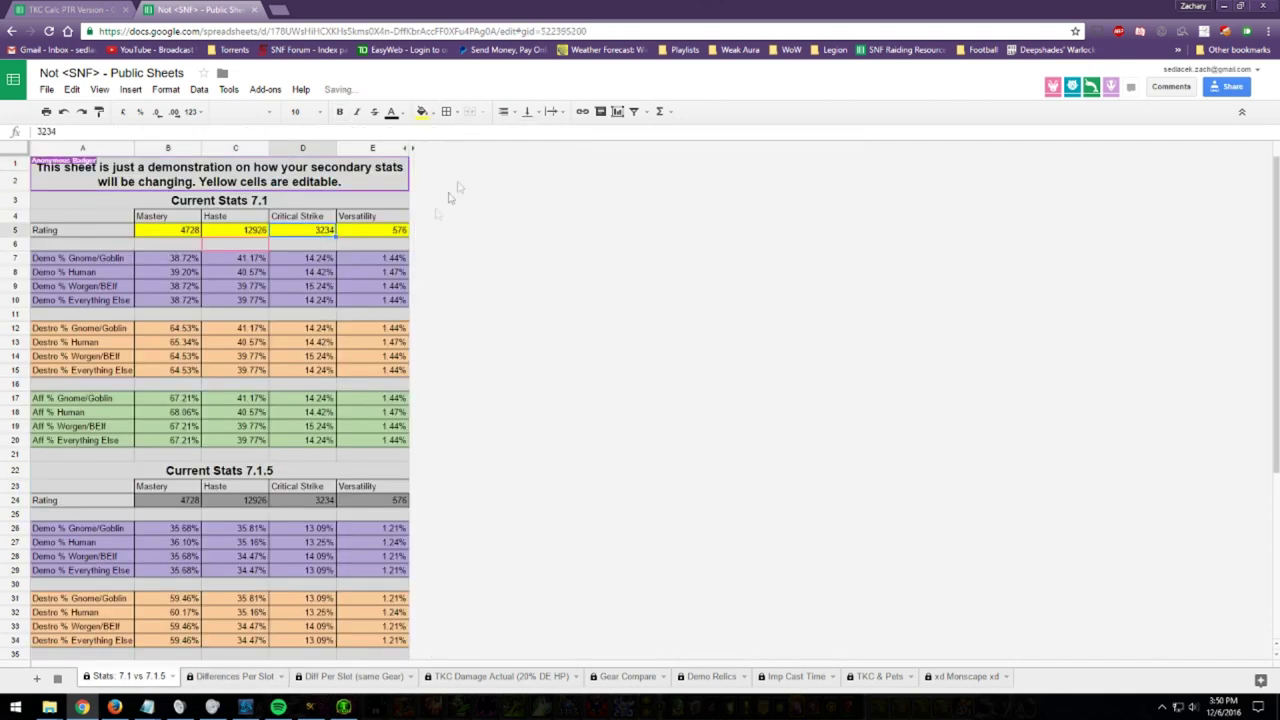
# Step: Examine the 7.1 and 7.1.5 stat tables, the secondary stat conversion values and the editable yellow rating cells
pyautogui.scroll(-5, 370, 290)
pyautogui.scroll(5, 365, 298)
pyautogui.scroll(-5, 365, 298)
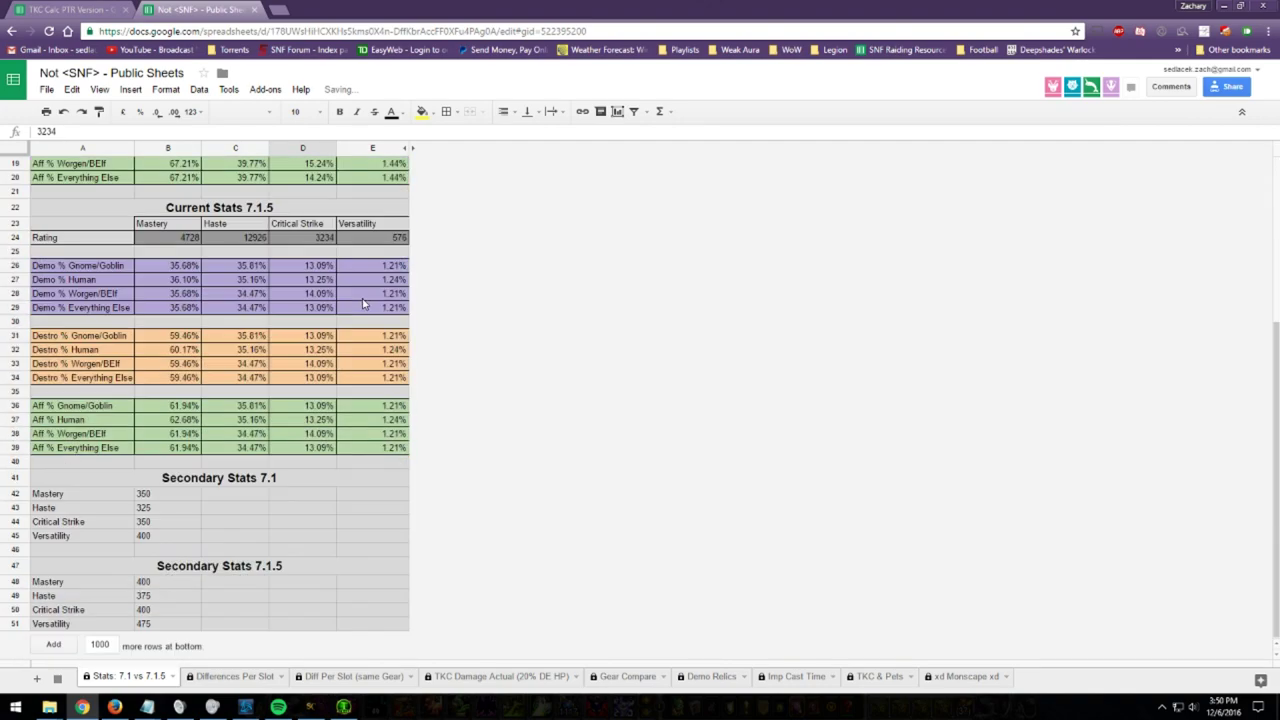
pyautogui.scroll(5, 365, 298)
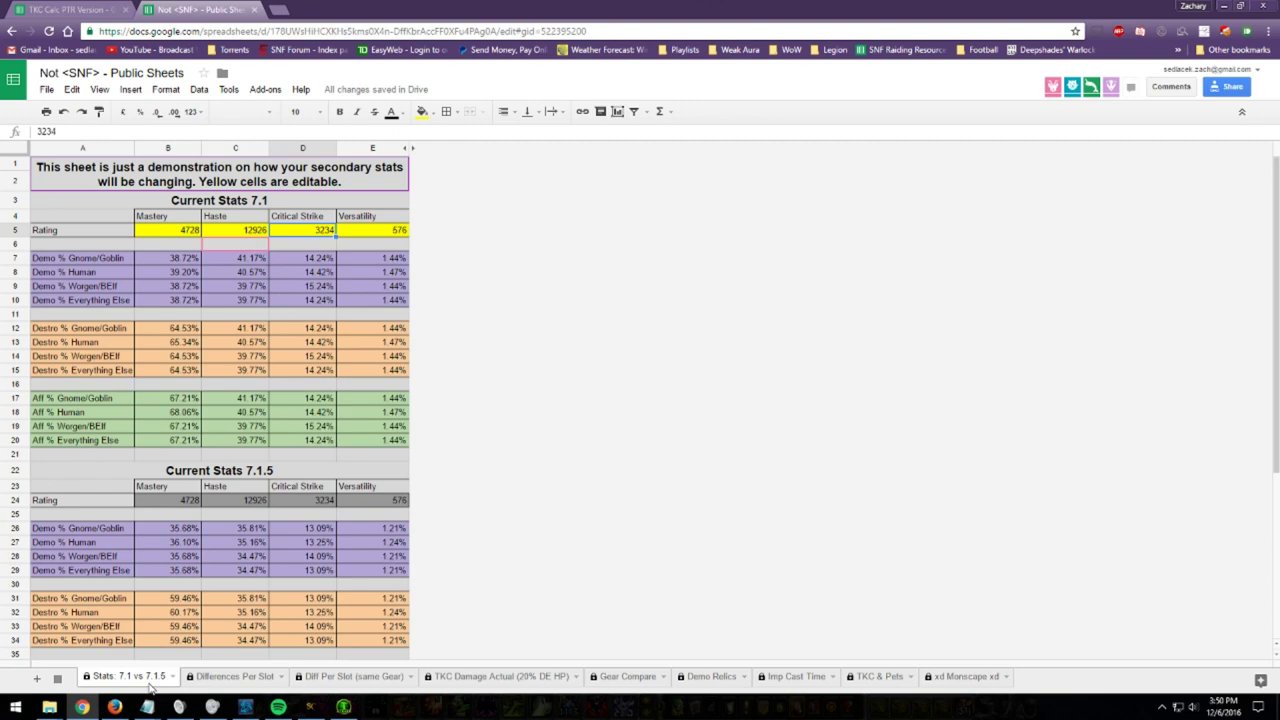
pyautogui.scroll(-5, 313, 400)
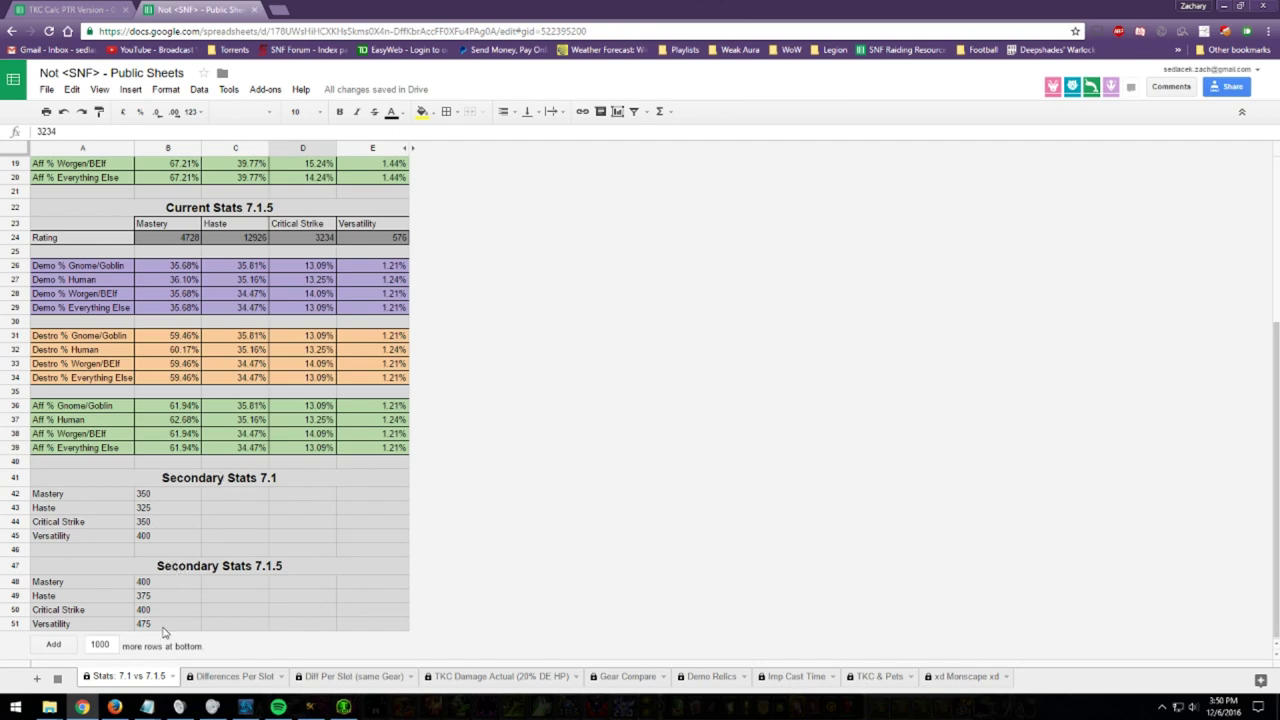
pyautogui.scroll(6, 165, 632)
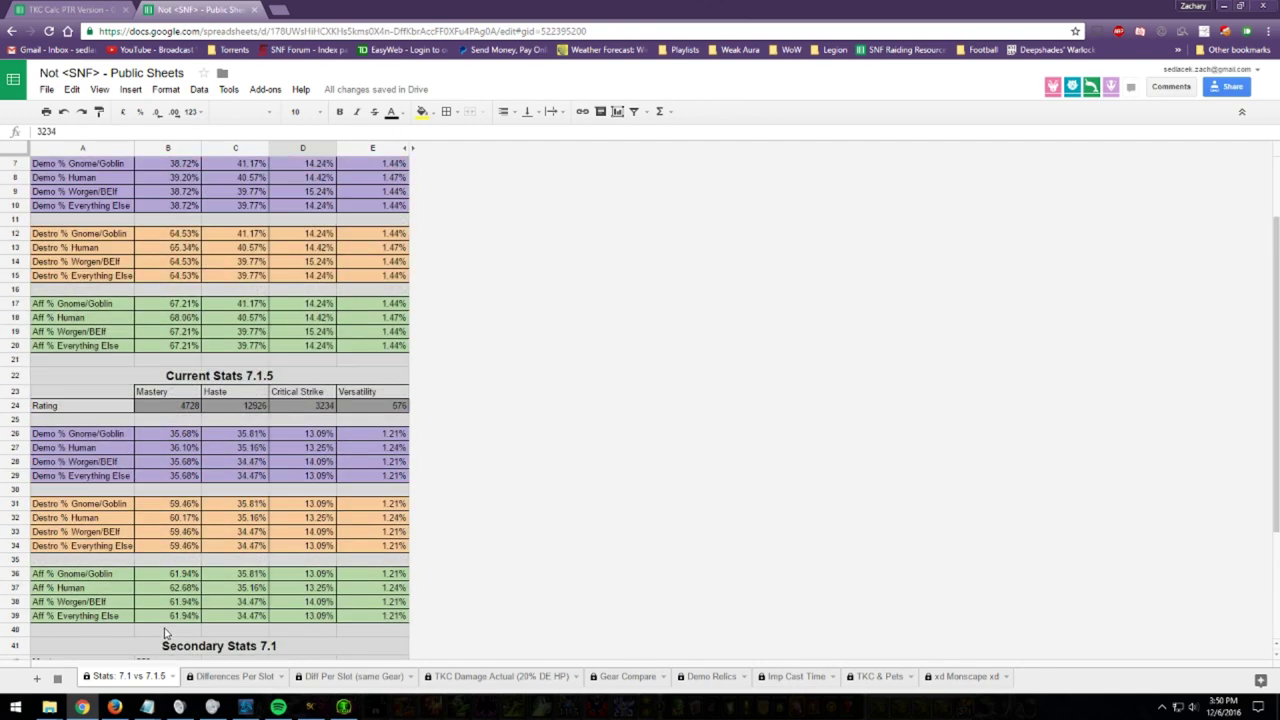
pyautogui.click(160, 237)
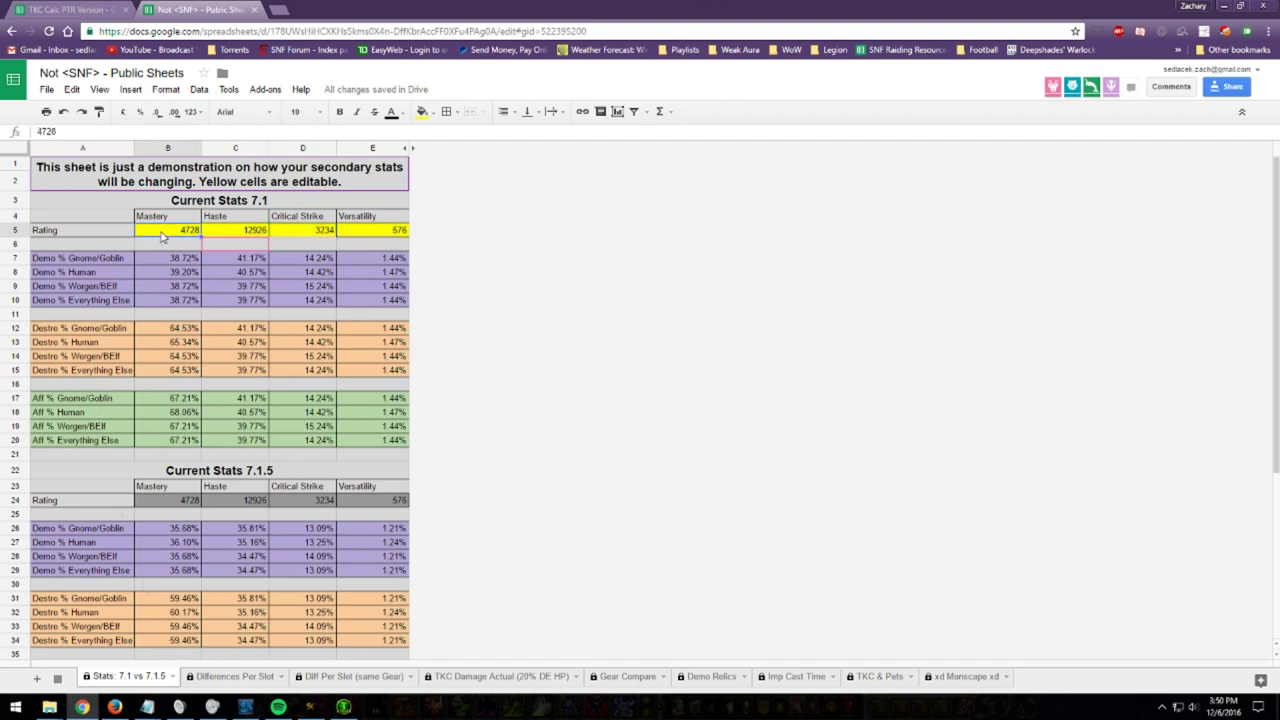
pyautogui.click(255, 240)
pyautogui.click(325, 238)
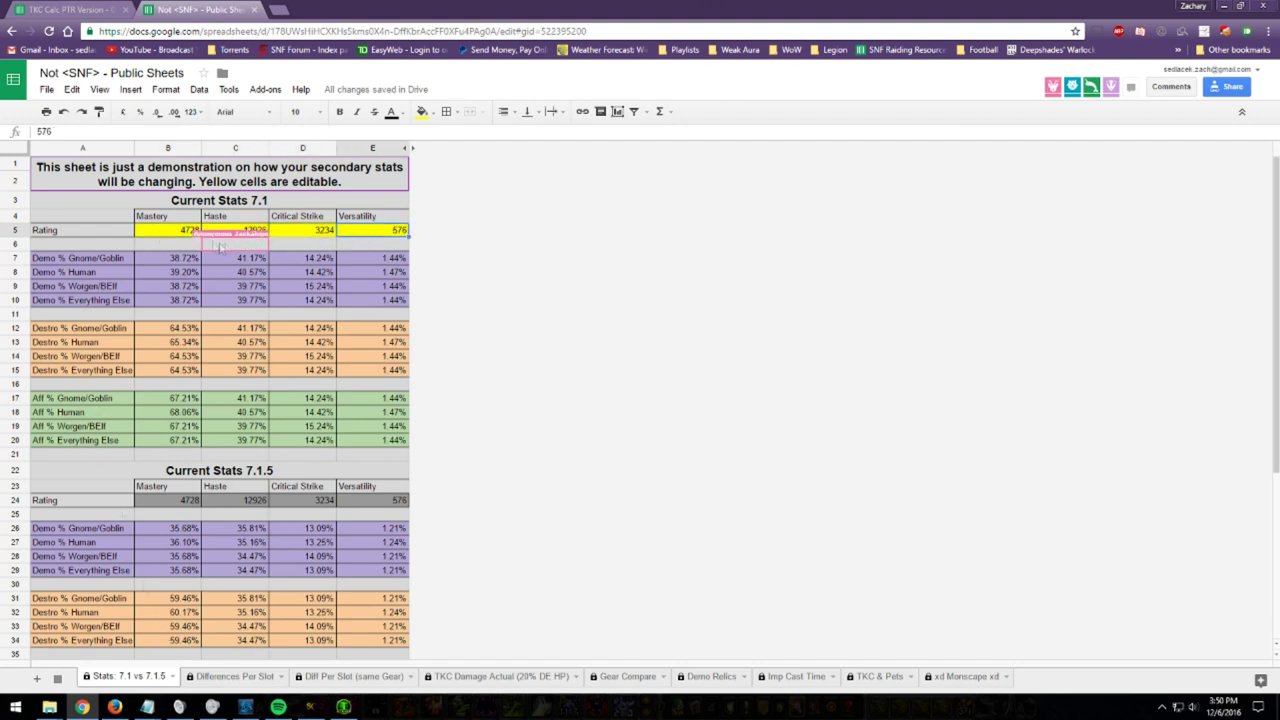
pyautogui.moveTo(170, 234); pyautogui.dragTo(375, 234)
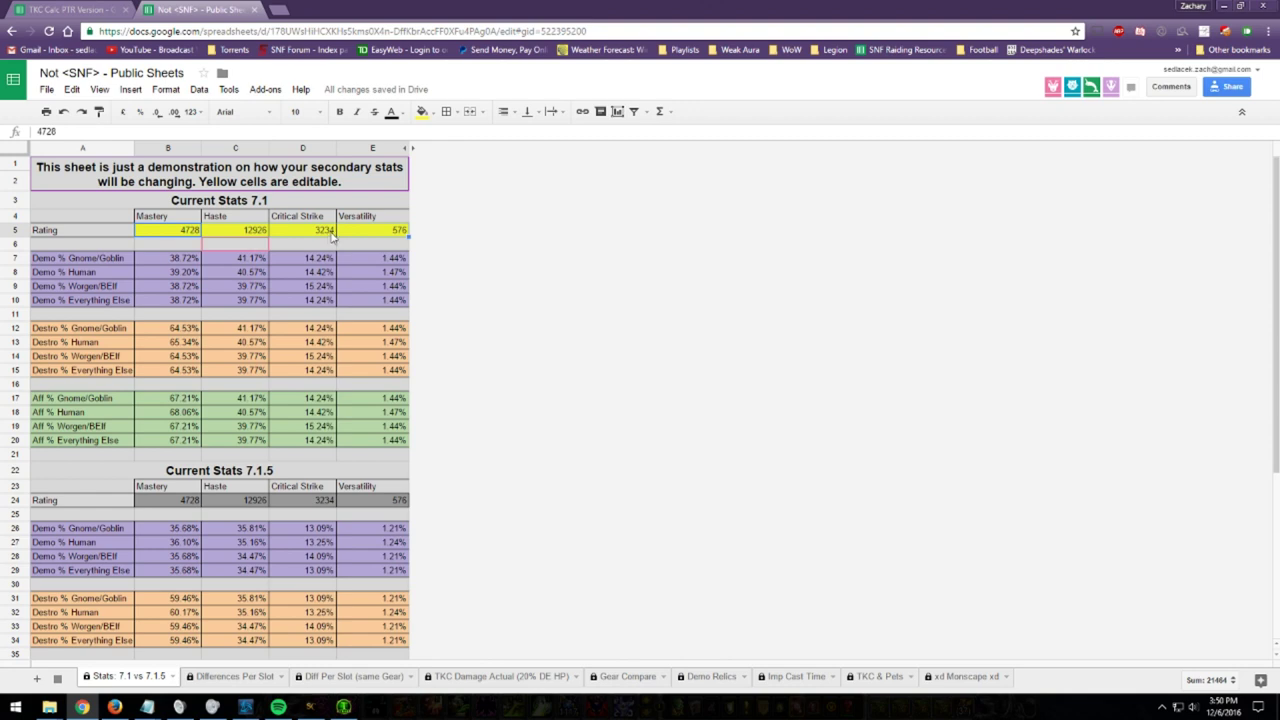
pyautogui.click(188, 231)
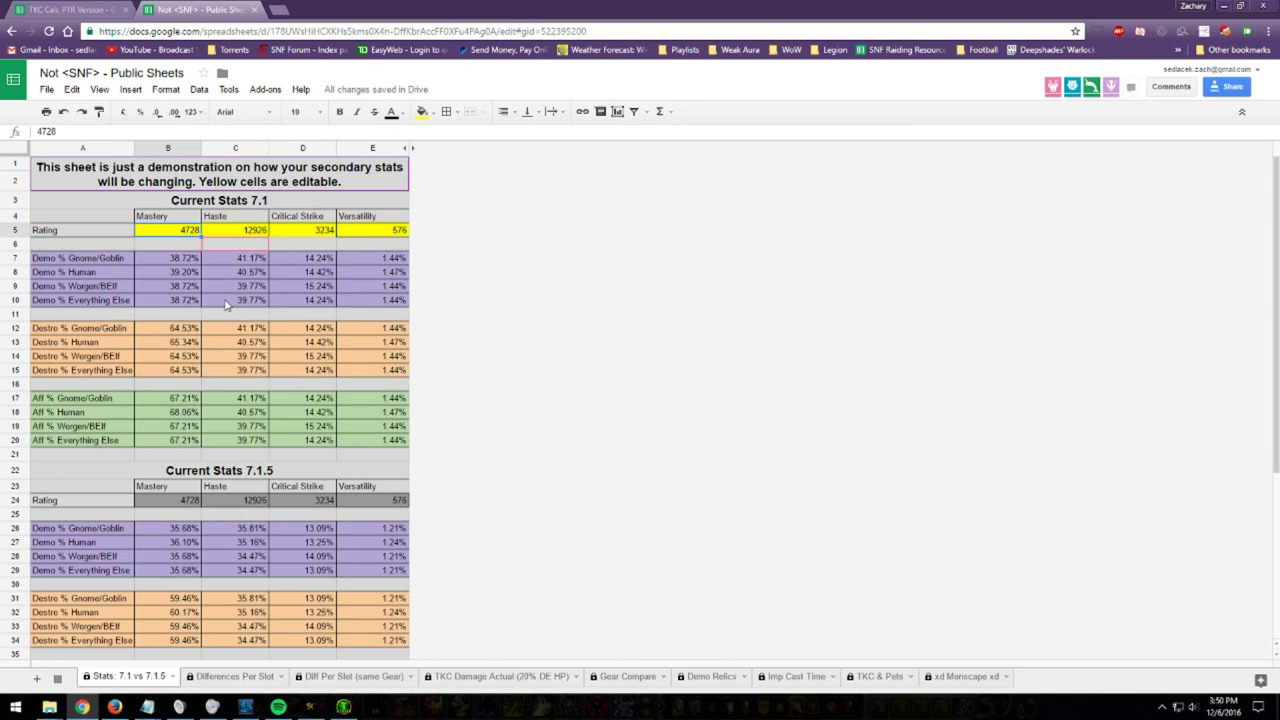
# Step: Open the Differences Per Slot sheet and inspect the % in Game values for Haste, Critical Strike, Mastery and Versatility on Live
pyautogui.click(235, 676)
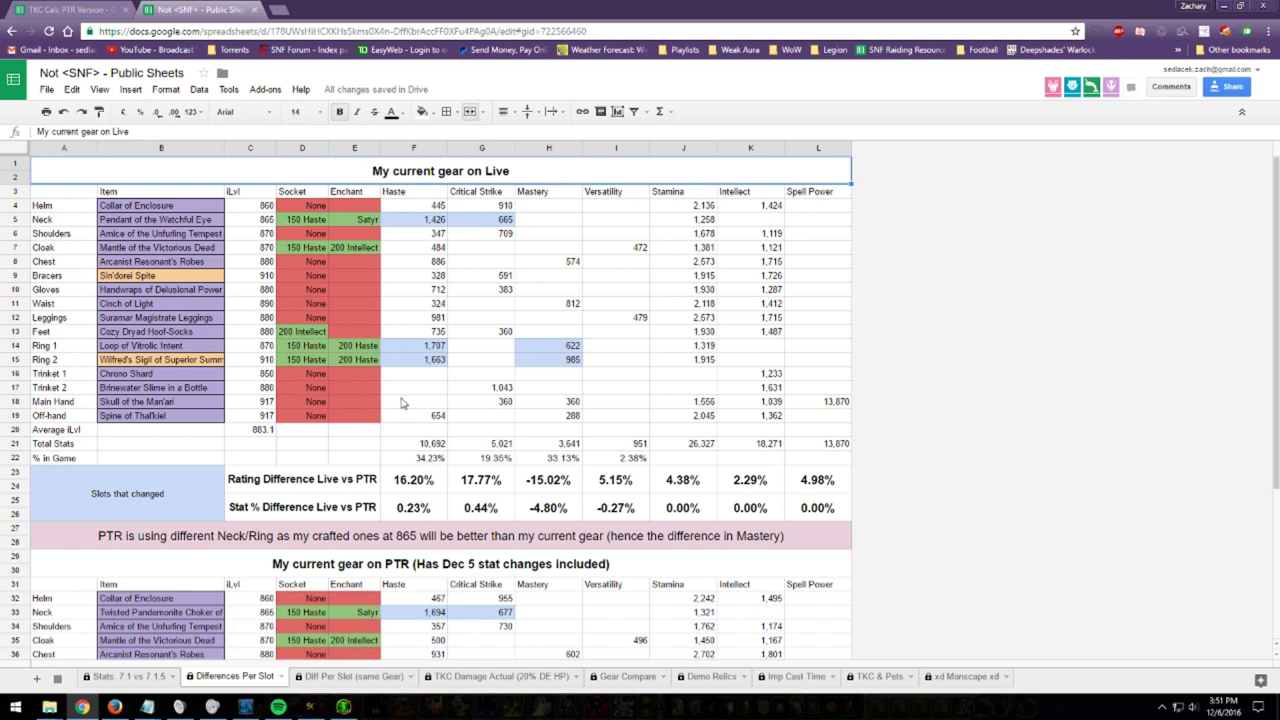
pyautogui.scroll(-1, 400, 400)
pyautogui.scroll(1, 380, 360)
pyautogui.click(428, 460)
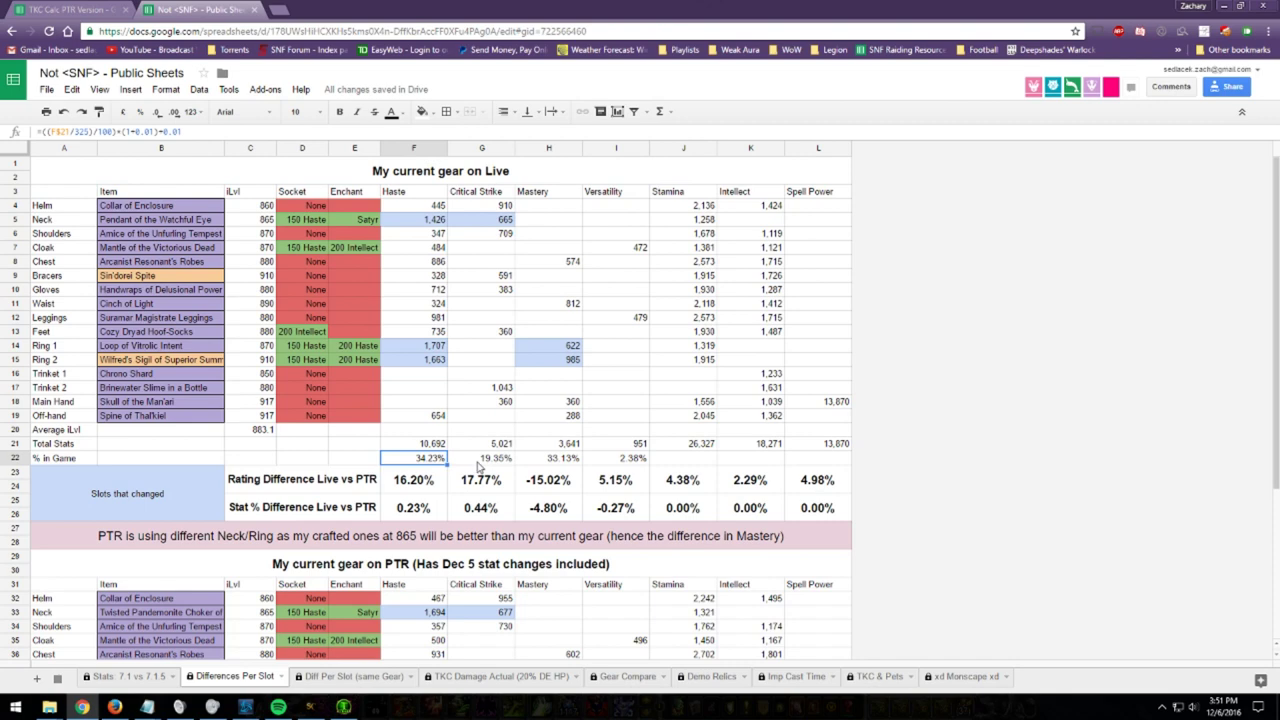
pyautogui.click(484, 464)
pyautogui.click(538, 466)
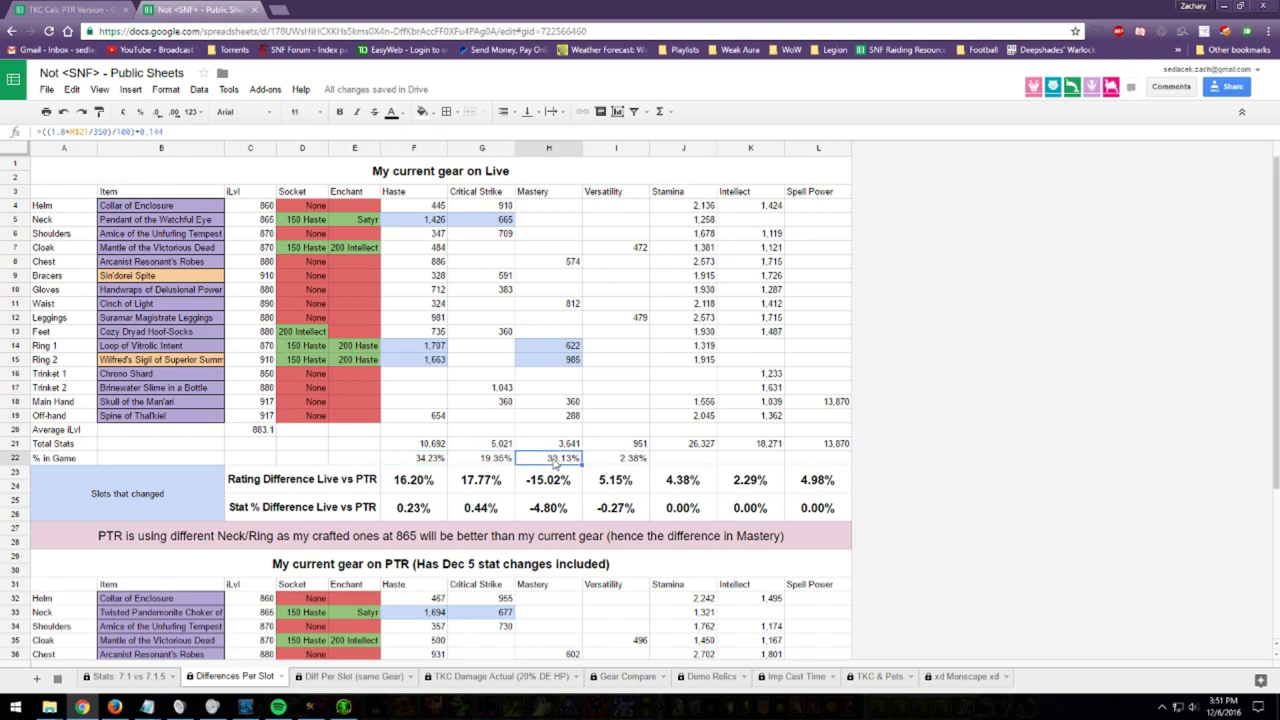
pyautogui.click(625, 461)
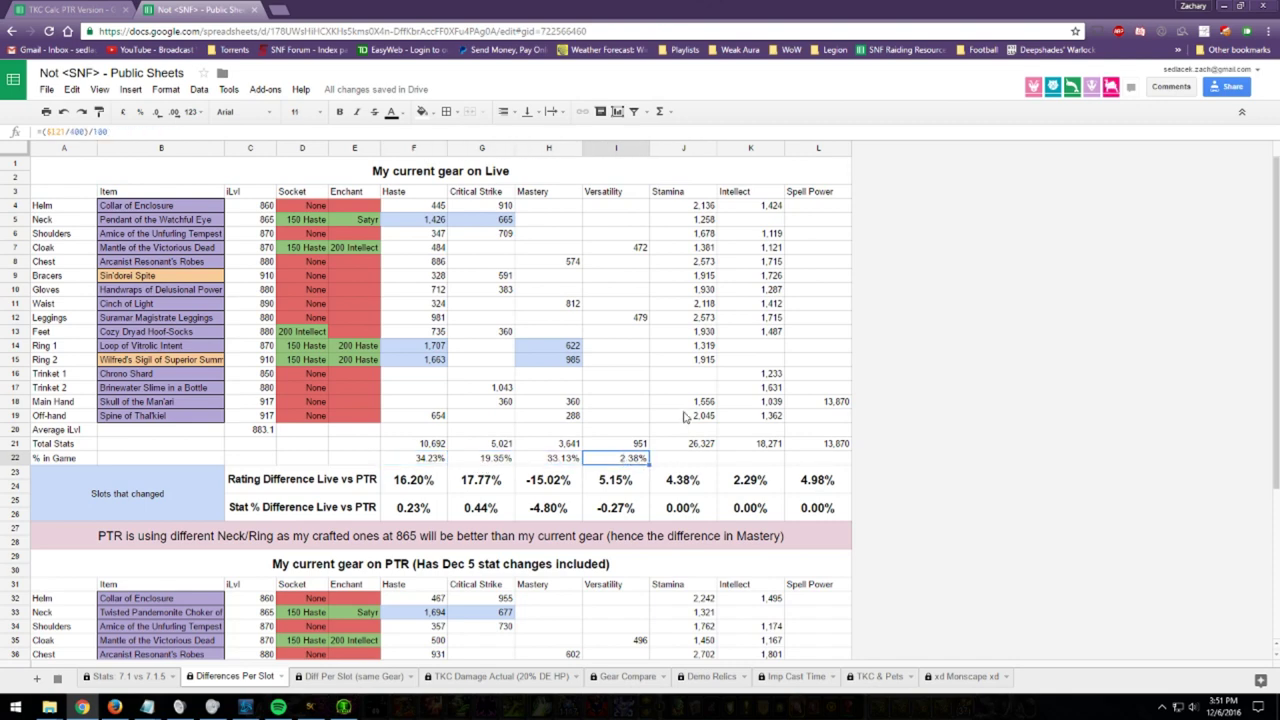
# Step: On Differences Per Slot, inspect the changed Neck and Ring 1 rows in the PTR gear table
pyautogui.scroll(-5, 660, 410)
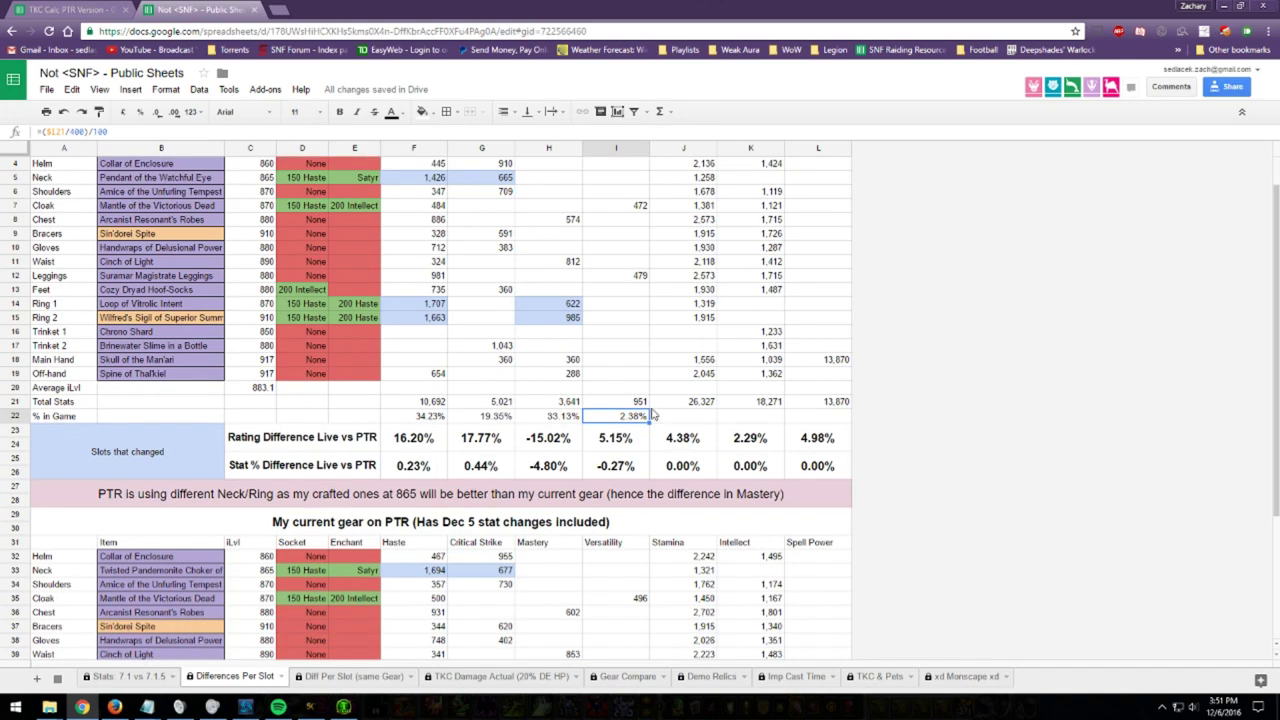
pyautogui.scroll(-1, 651, 406)
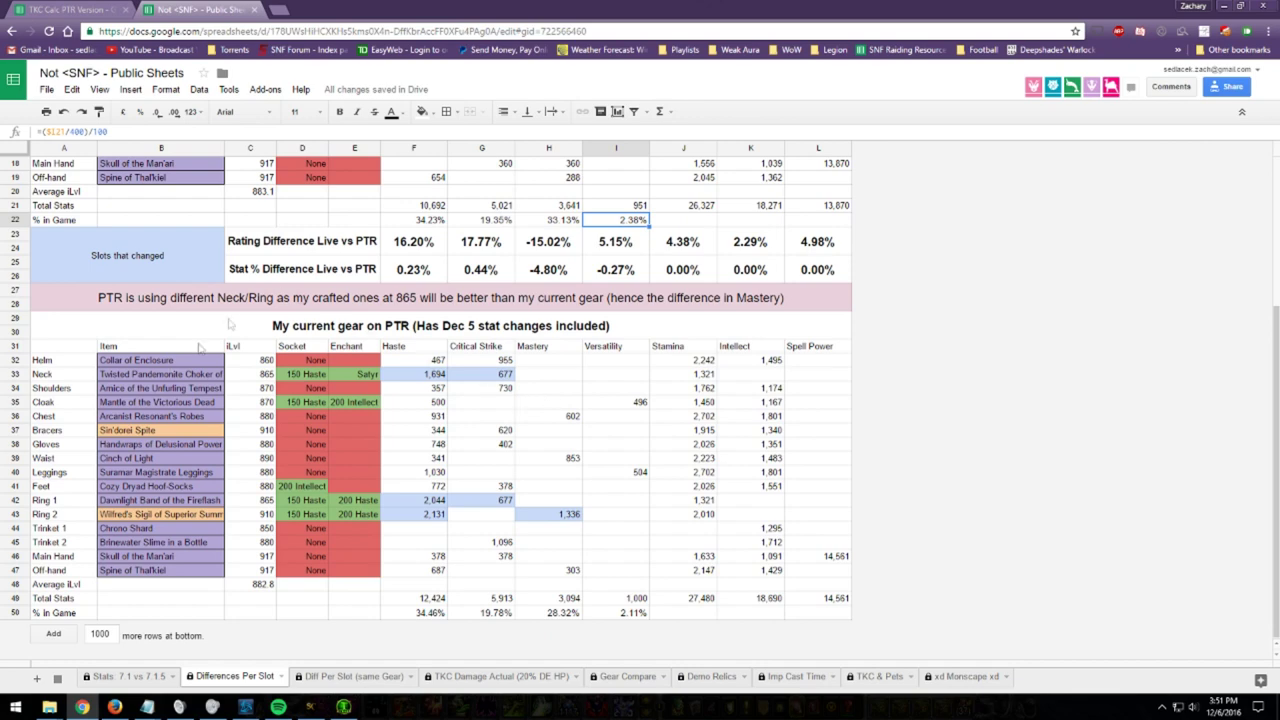
pyautogui.moveTo(170, 376); pyautogui.dragTo(500, 380)
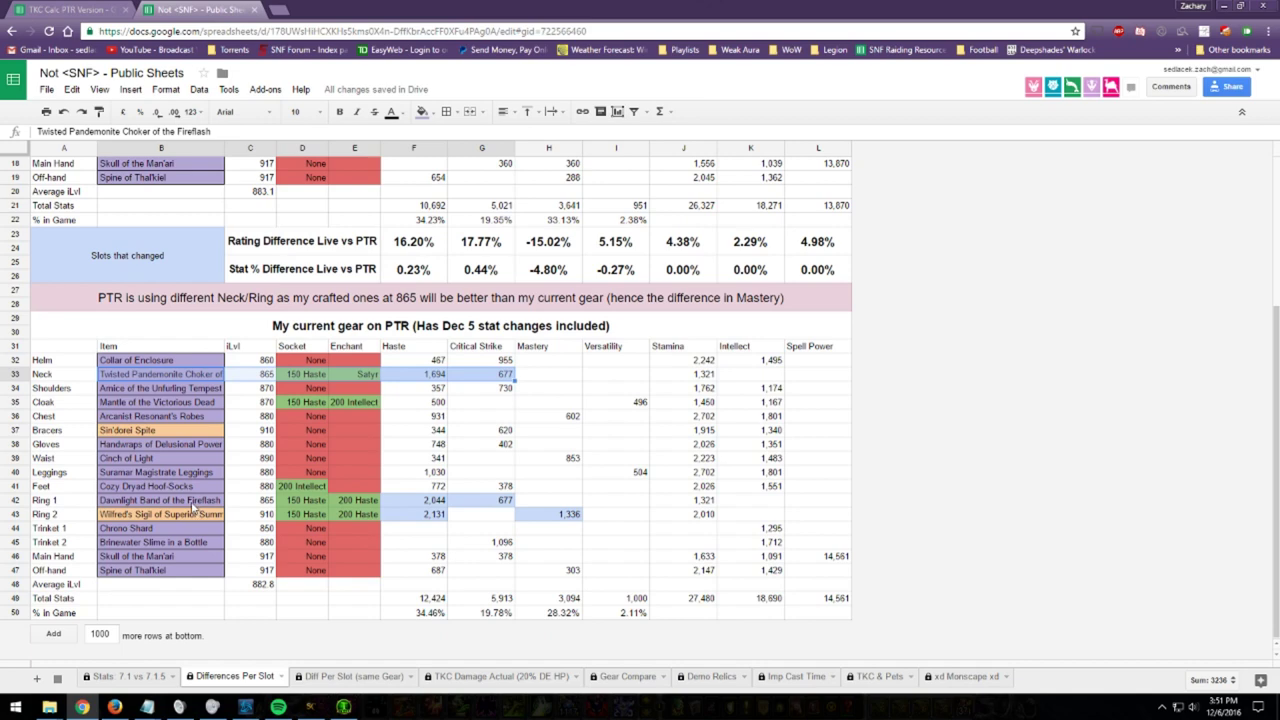
pyautogui.moveTo(196, 502); pyautogui.dragTo(484, 503)
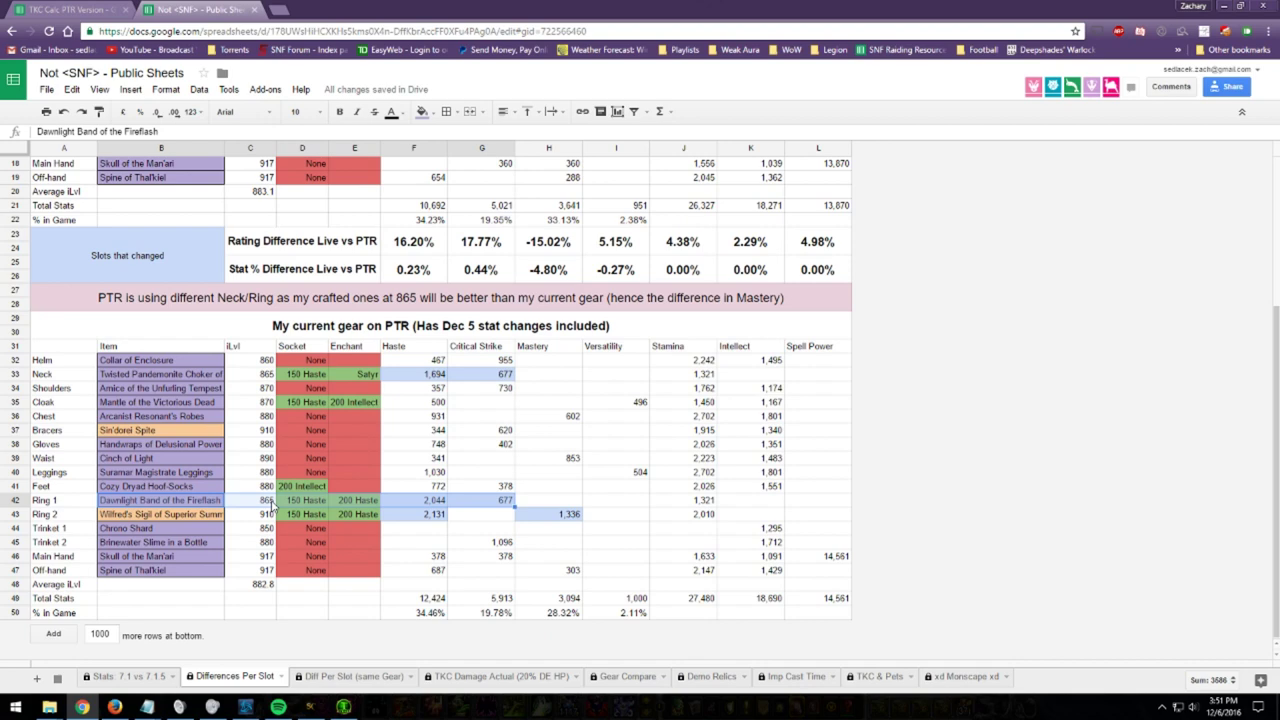
pyautogui.click(454, 429)
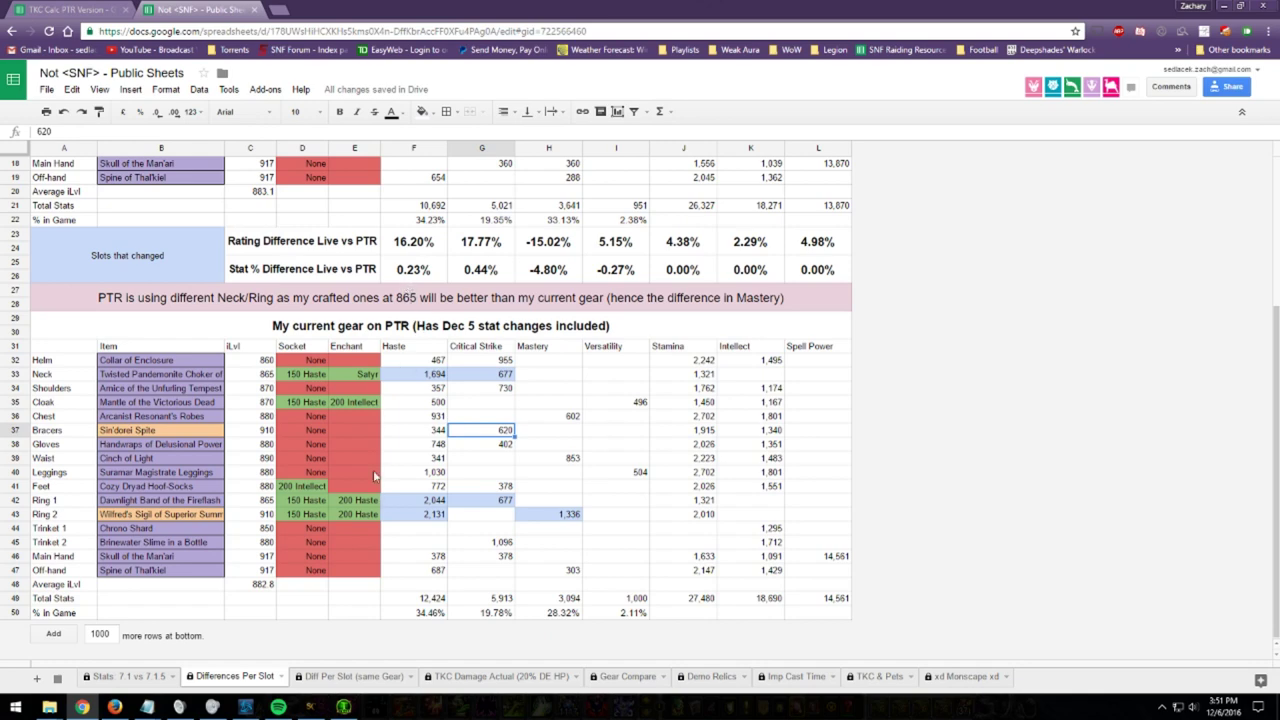
# Step: Inspect the Stat % Difference values for Haste and Versatility and the Rating Difference for Spell Power between Live and PTR
pyautogui.click(408, 272)
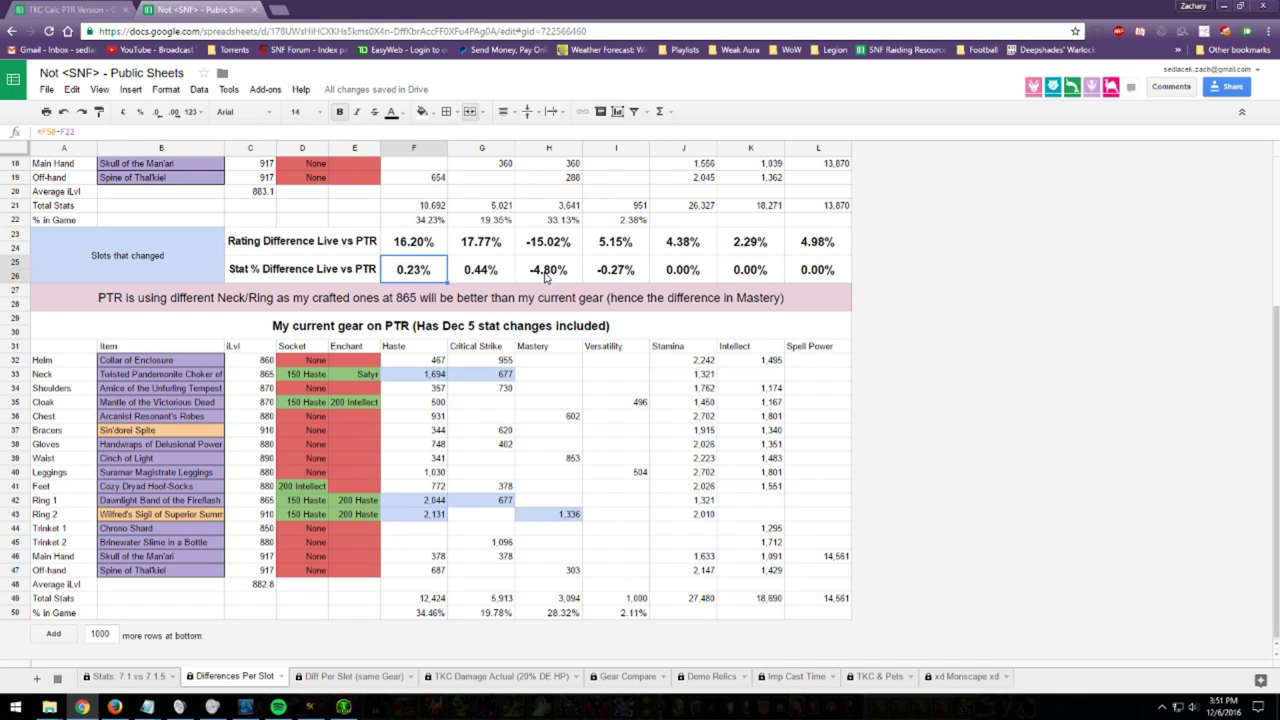
pyautogui.click(632, 272)
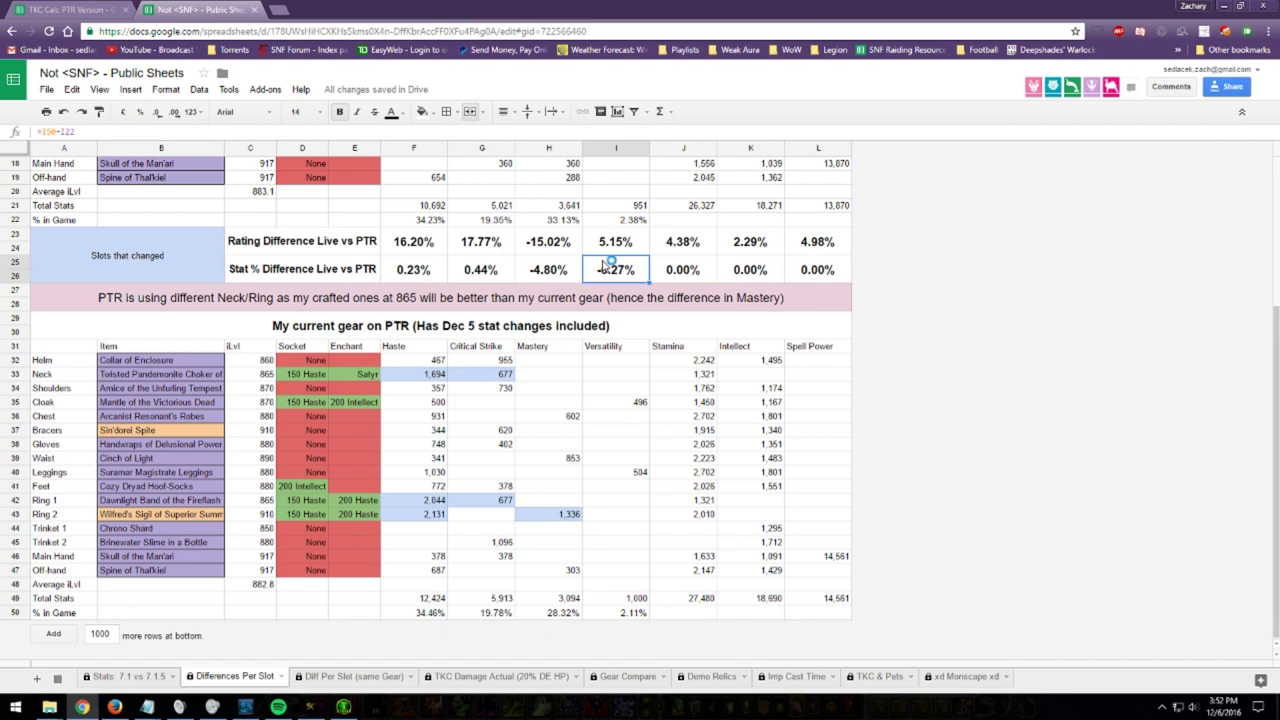
pyautogui.click(812, 245)
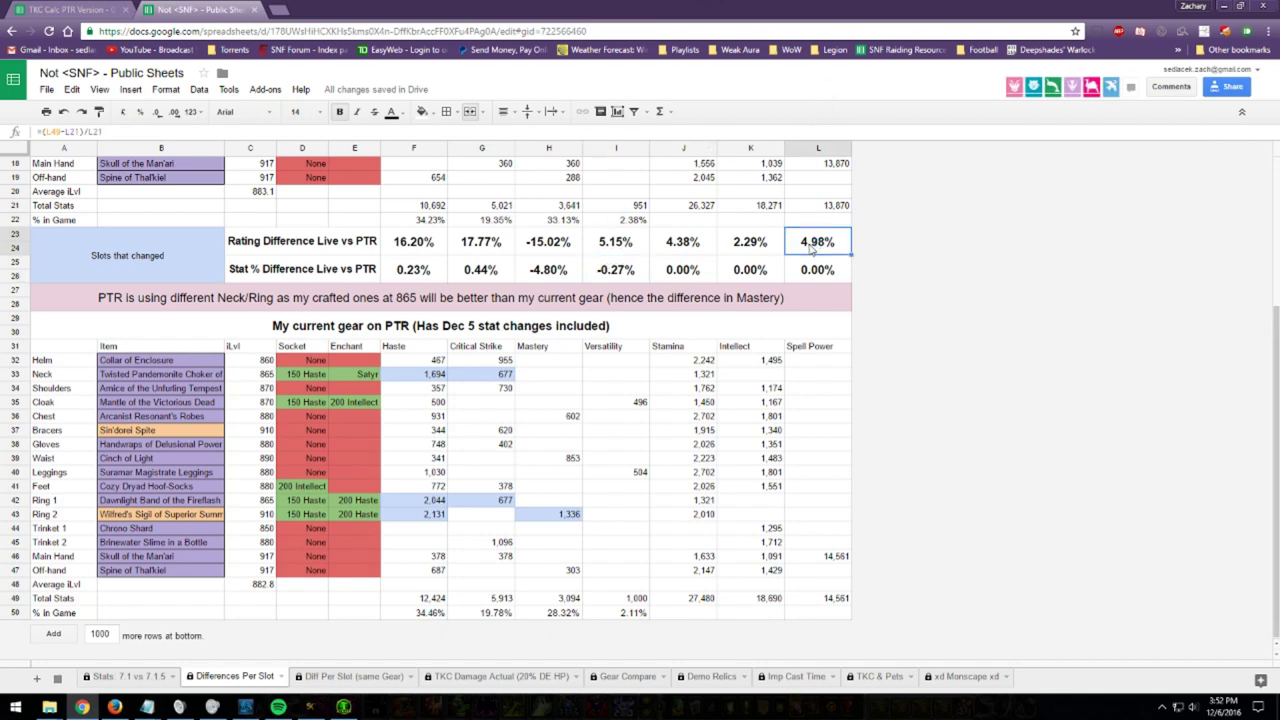
pyautogui.scroll(5, 815, 244)
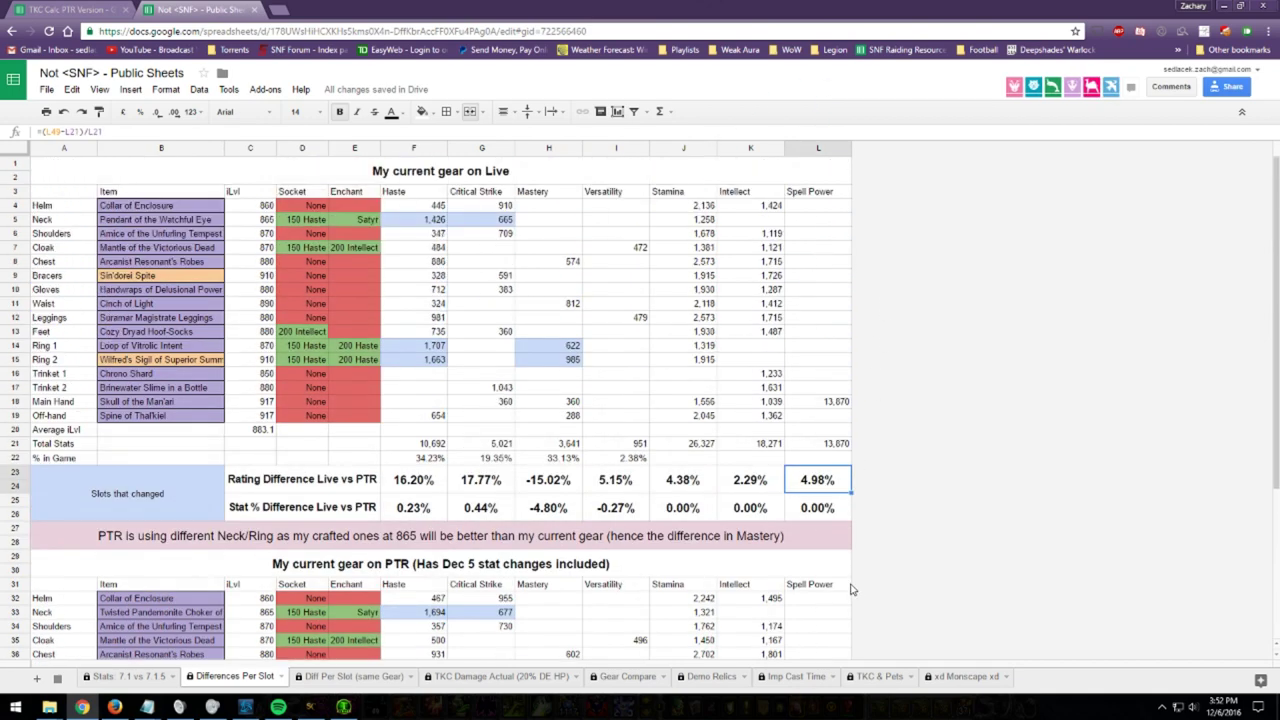
pyautogui.scroll(-5, 755, 497)
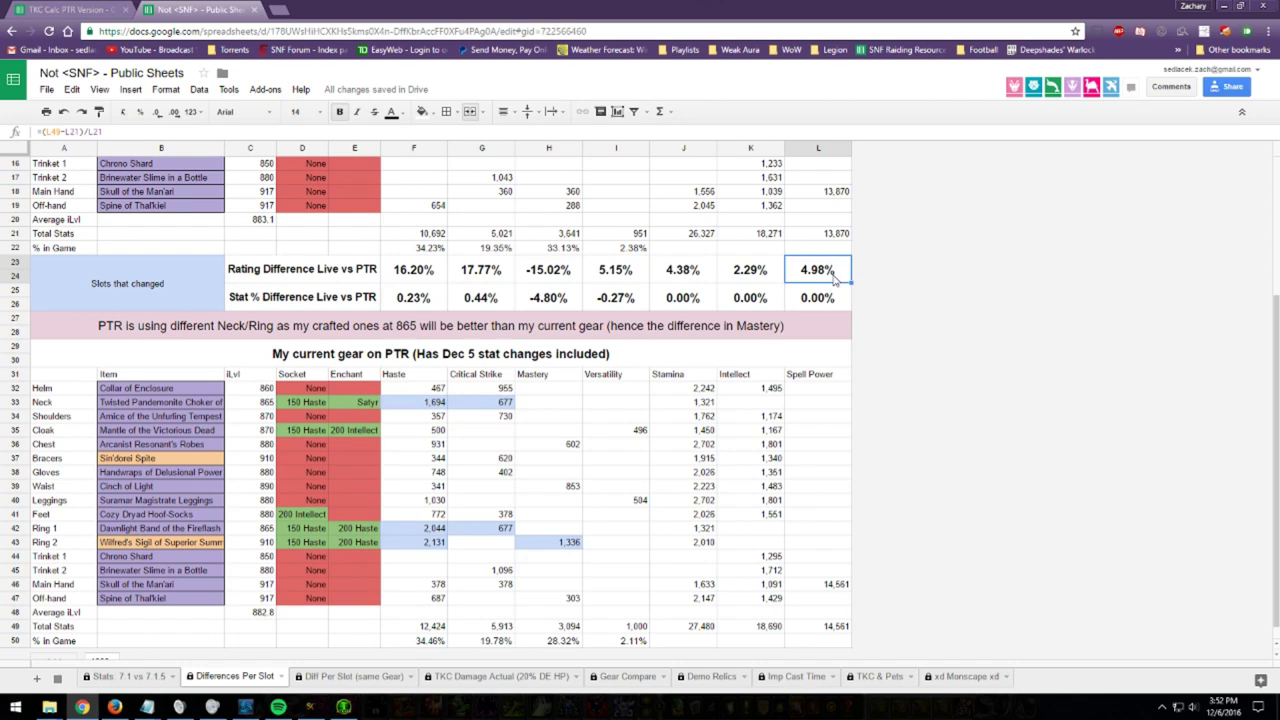
pyautogui.scroll(-1, 753, 316)
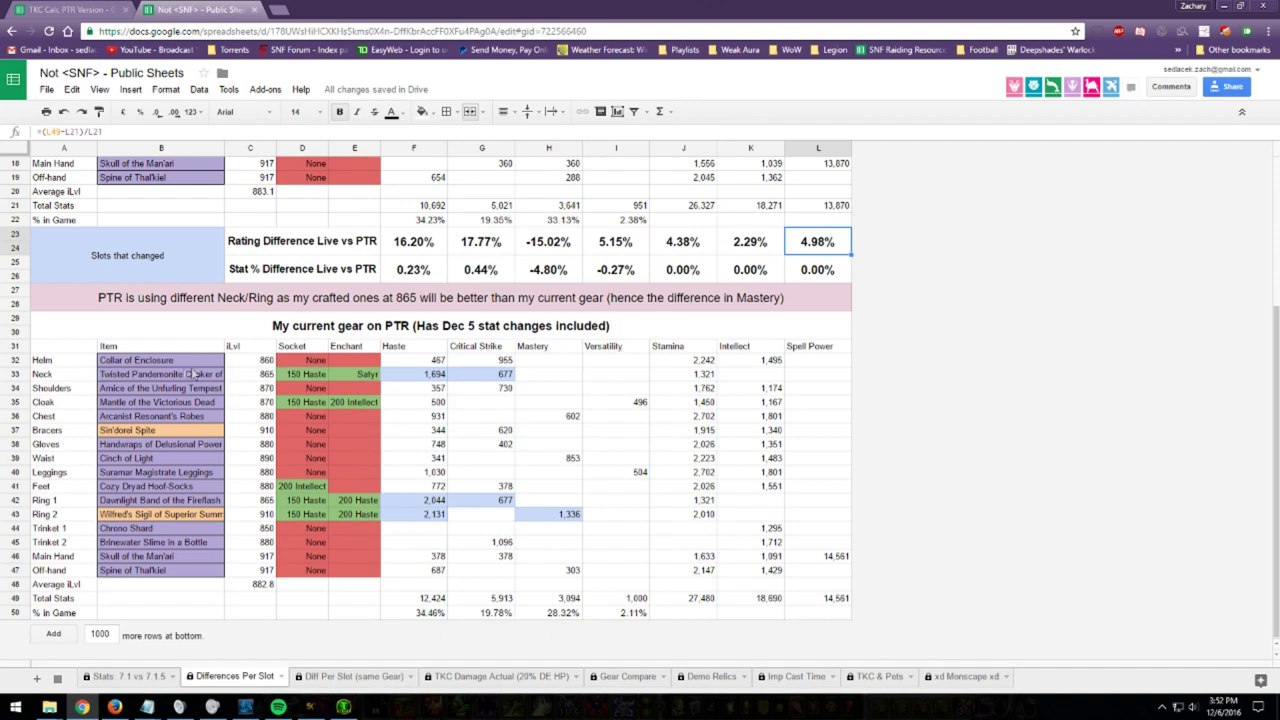
# Step: Open the Diff Per Slot (same Gear) sheet and inspect its Stat % Difference Live vs PTR row
pyautogui.scroll(5, 193, 374)
pyautogui.scroll(-5, 136, 353)
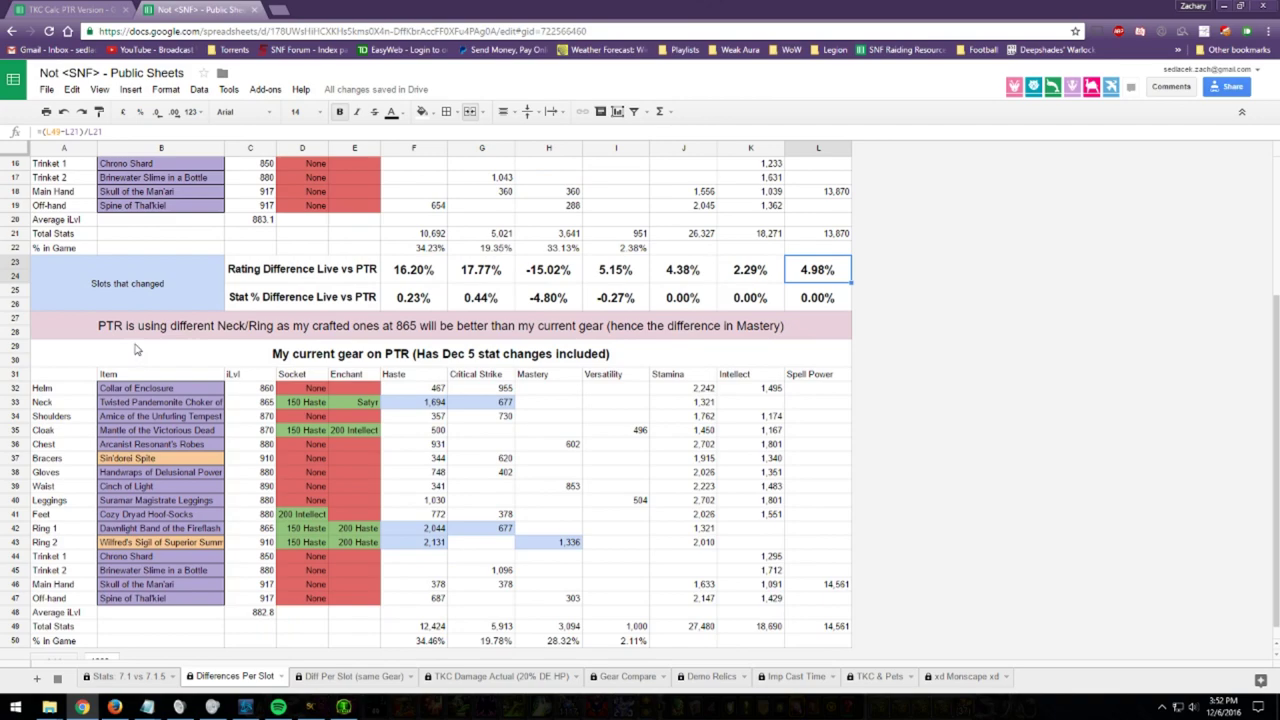
pyautogui.scroll(5, 136, 349)
pyautogui.scroll(-6, 136, 349)
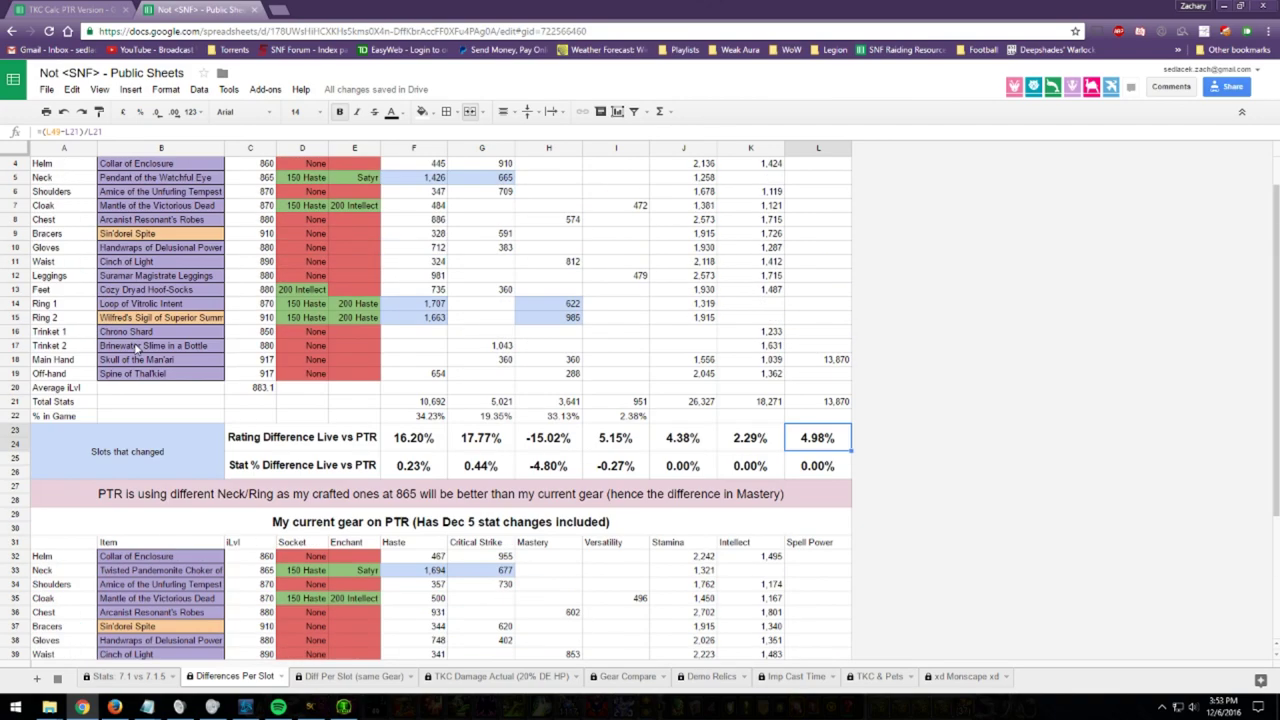
pyautogui.click(348, 676)
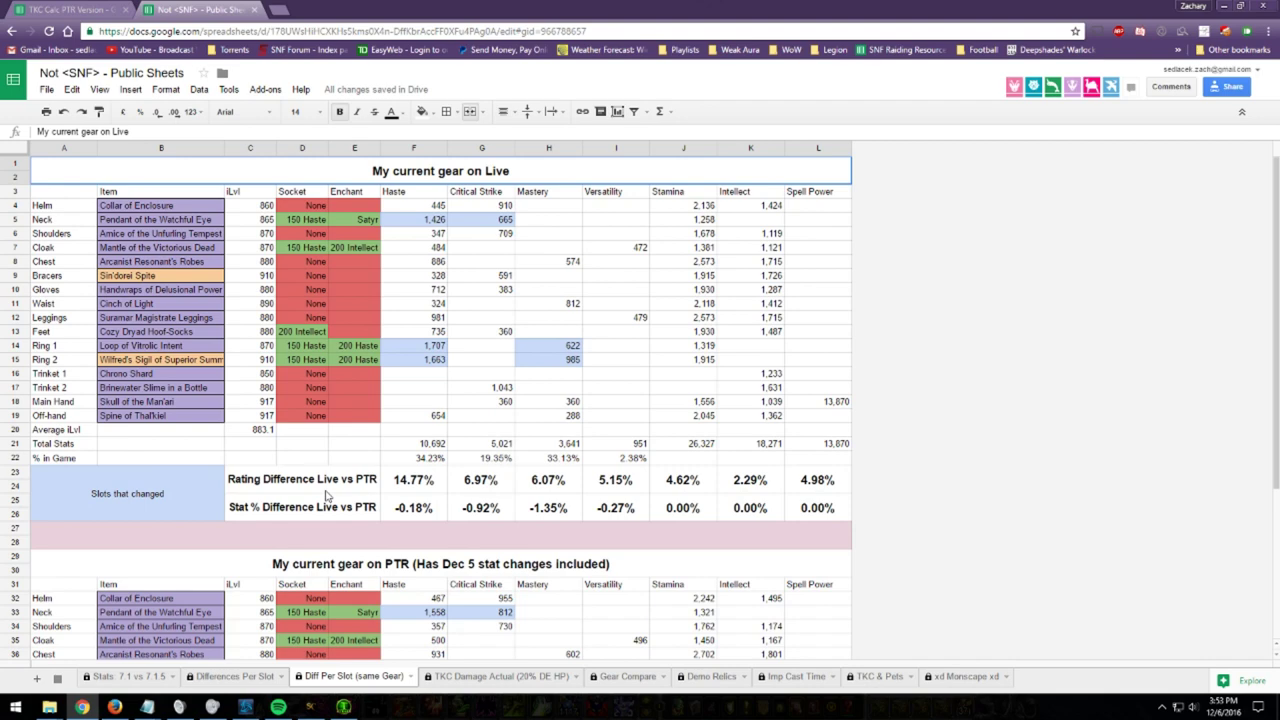
pyautogui.moveTo(428, 512); pyautogui.dragTo(810, 510)
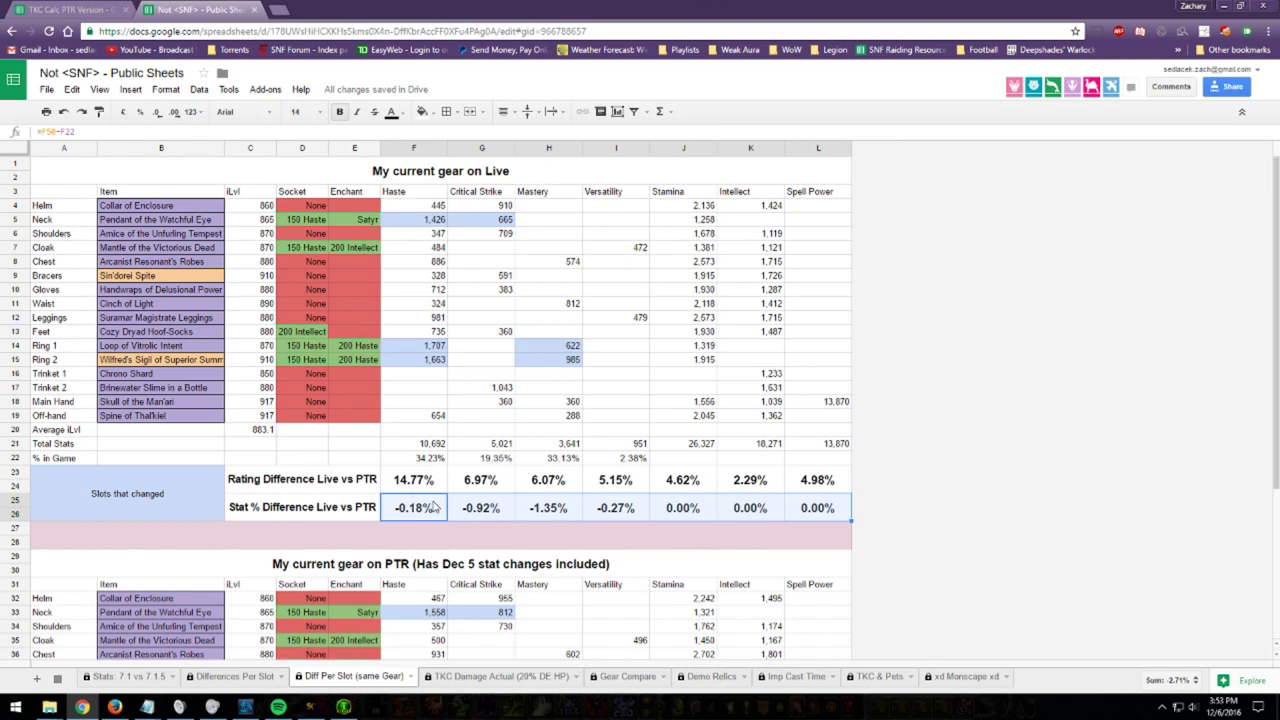
# Step: Open the xd Monscape xd sheet and compare Haste's Stat % Difference and its % in Game cells for Live and PTR
pyautogui.click(966, 678)
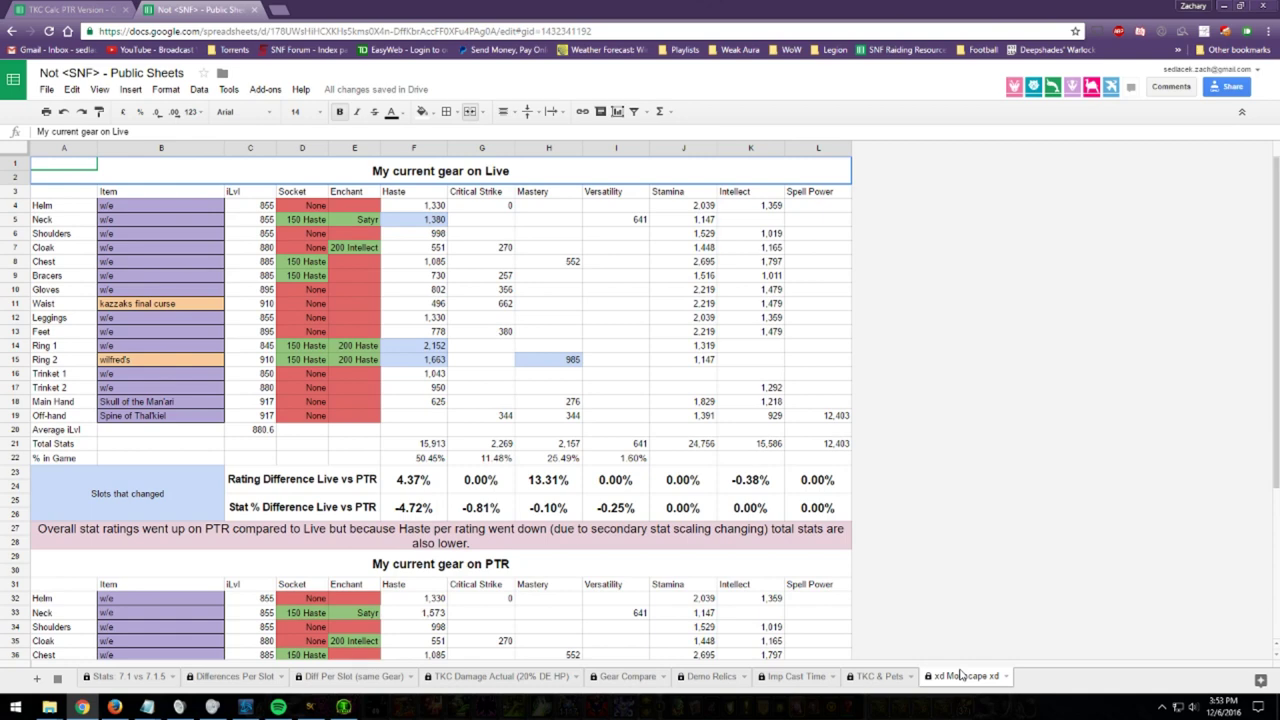
pyautogui.scroll(-3, 512, 460)
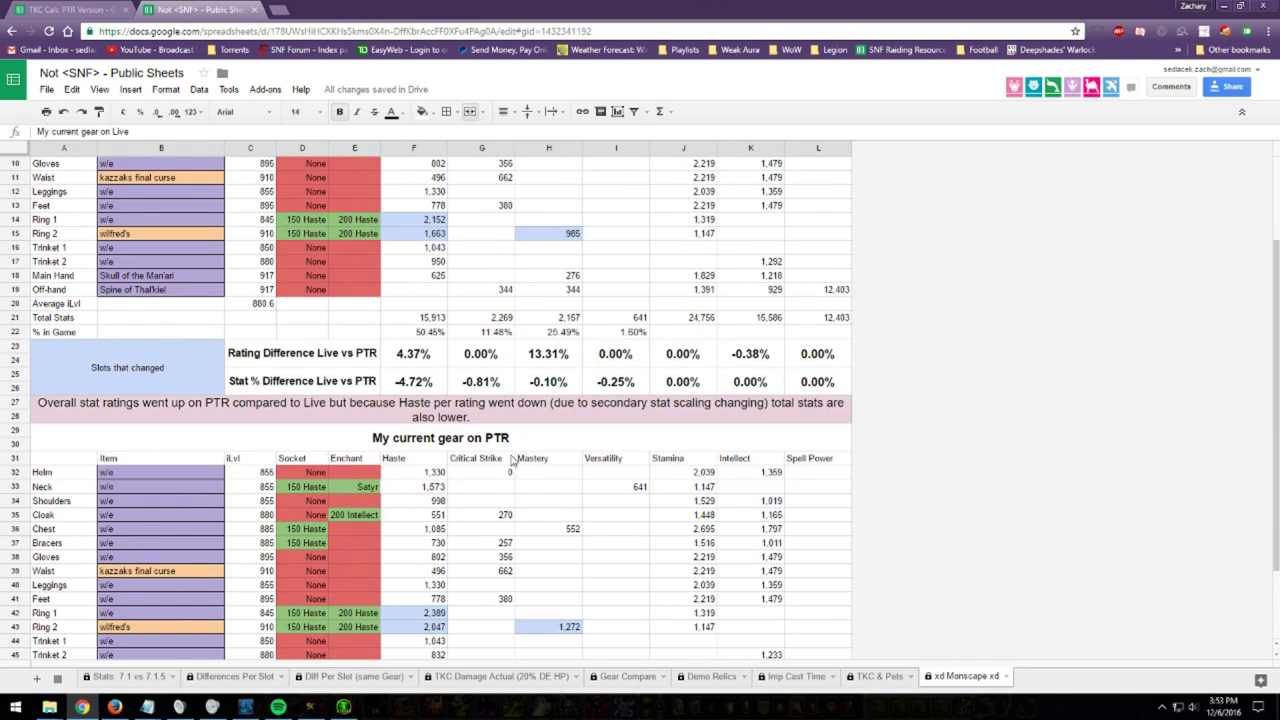
pyautogui.scroll(-1, 512, 460)
pyautogui.click(430, 339)
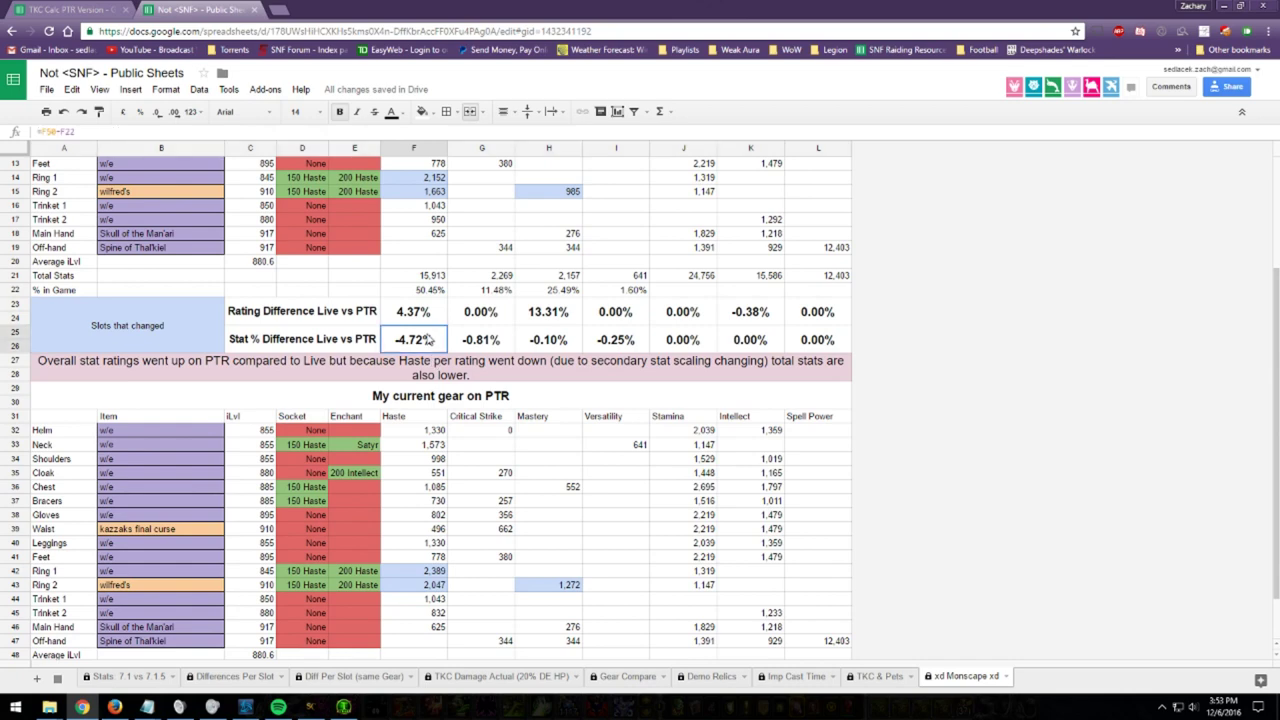
pyautogui.scroll(-1, 428, 338)
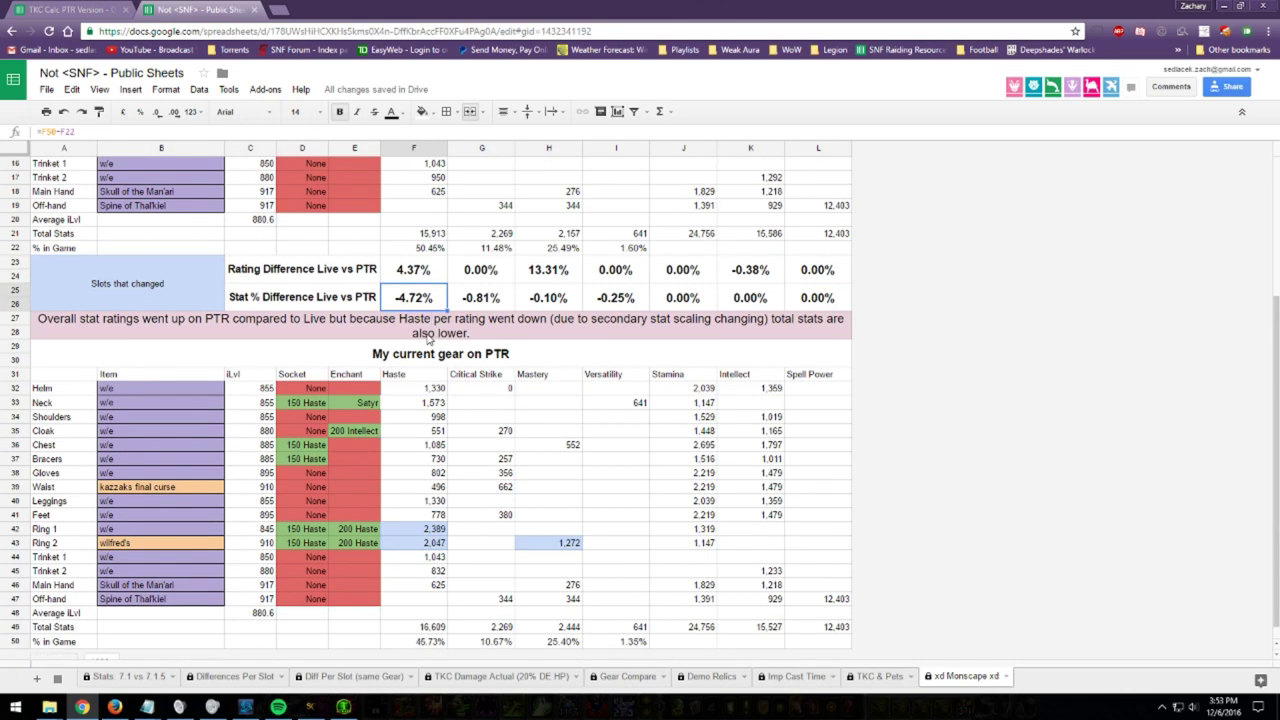
pyautogui.click(428, 247)
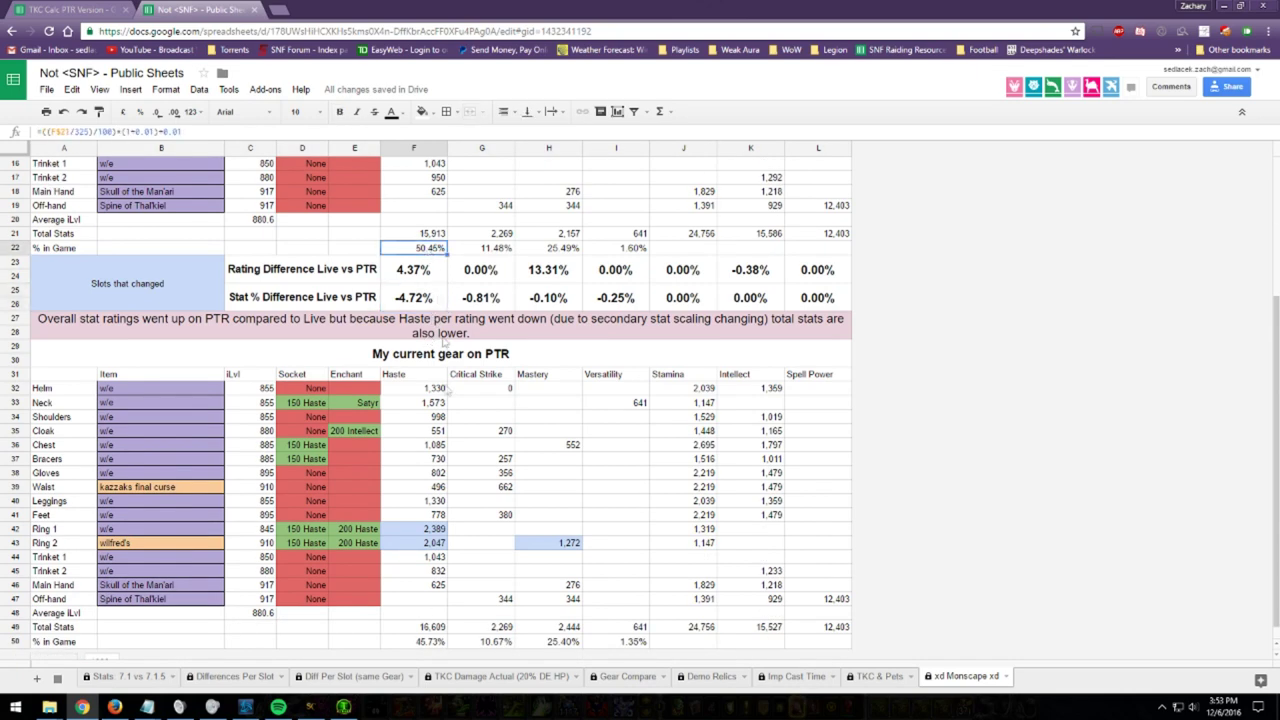
pyautogui.click(426, 645)
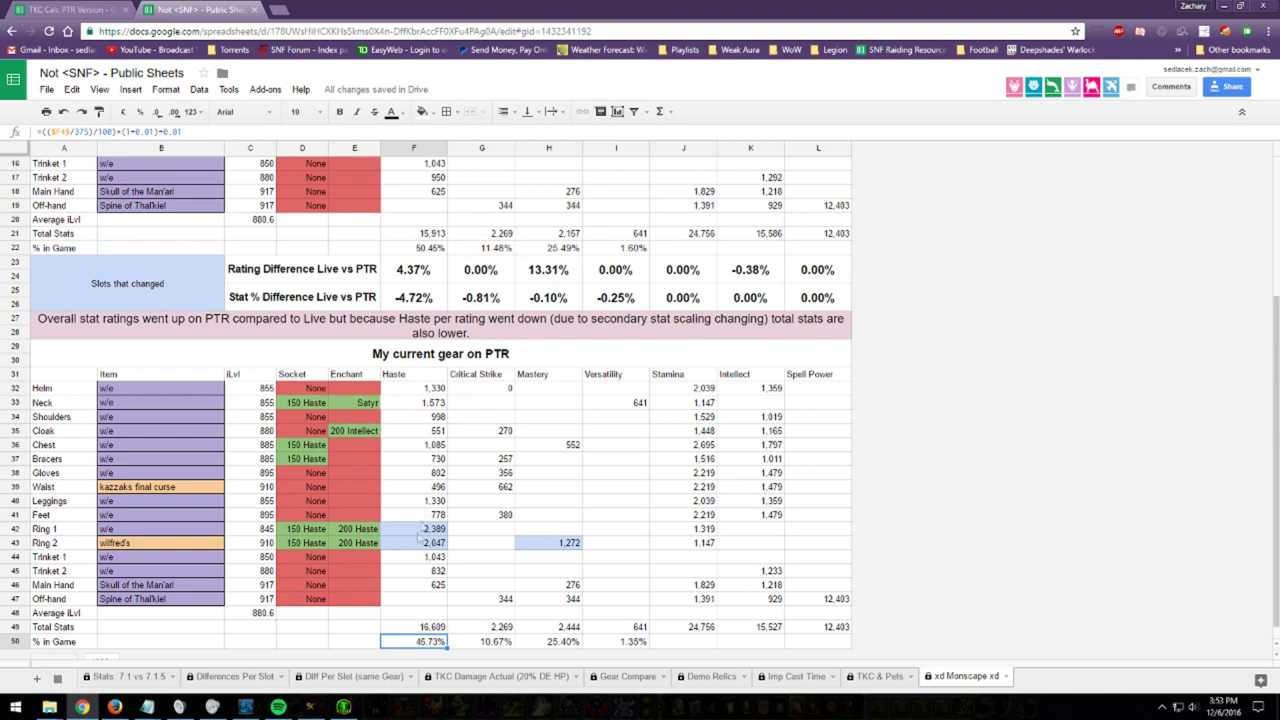
# Step: Return to the Diff Per Slot (same Gear) sheet, then switch to World of Warcraft with only the Honor Talents window open
pyautogui.click(354, 678)
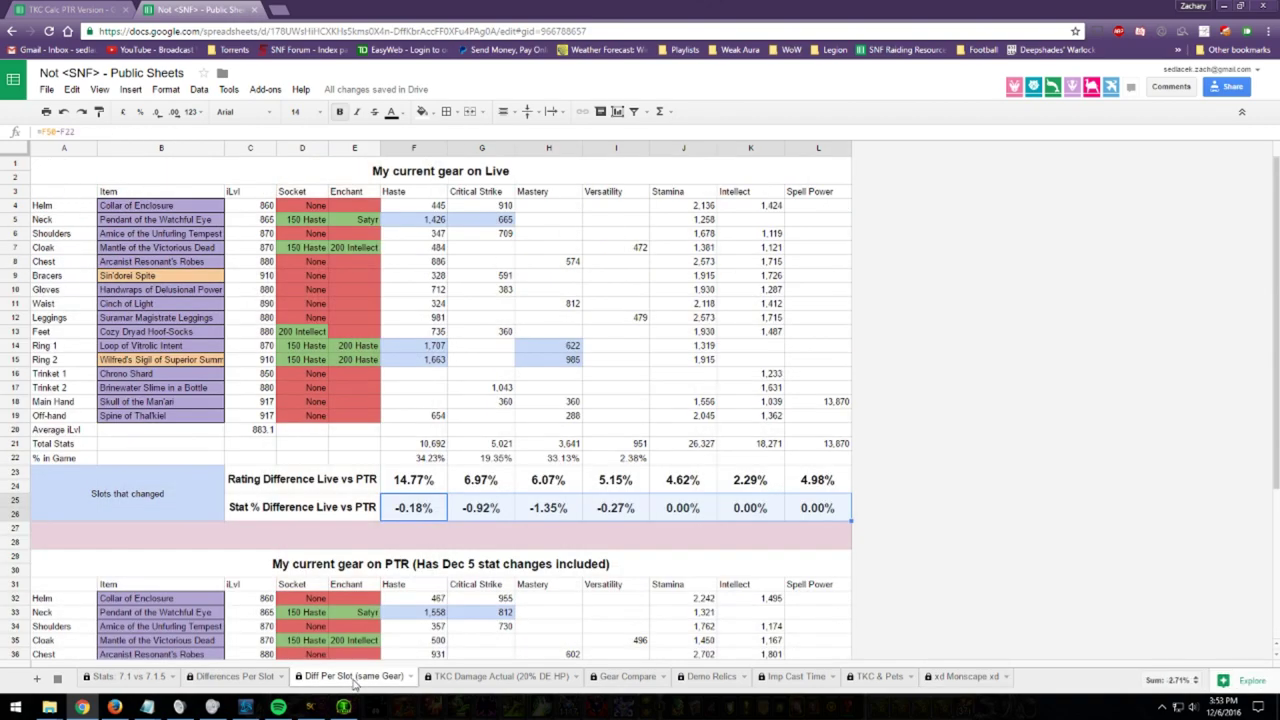
pyautogui.click(343, 707)
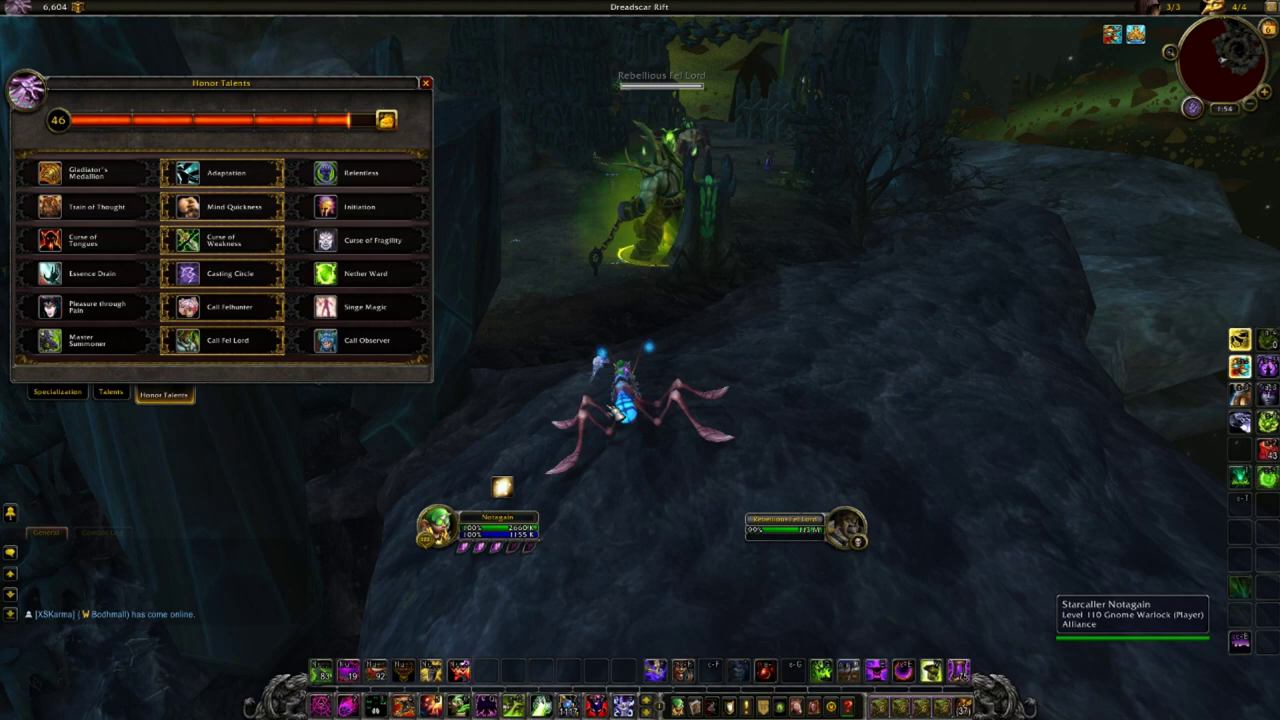
pyautogui.press('o')
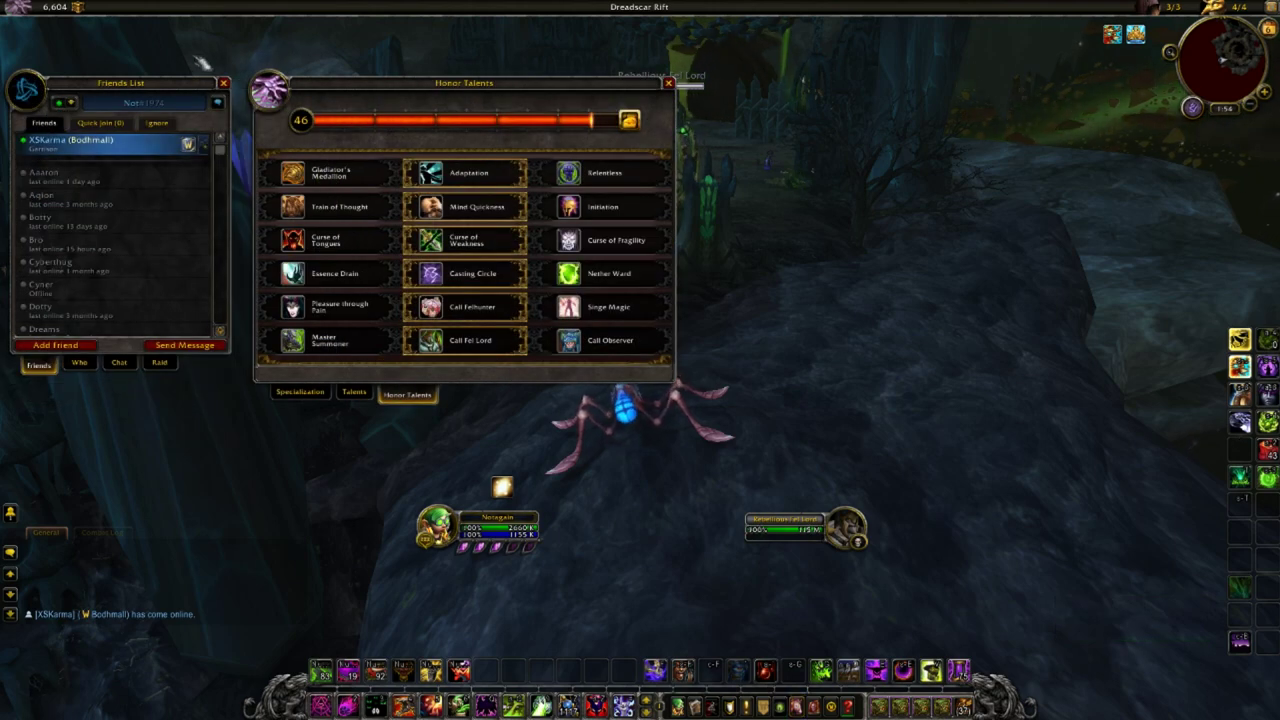
pyautogui.click(223, 83)
# Step: In the warlock's regular talents, select Grimoire of Service at level 90 and Impending Doom at level 30
pyautogui.click(111, 394)
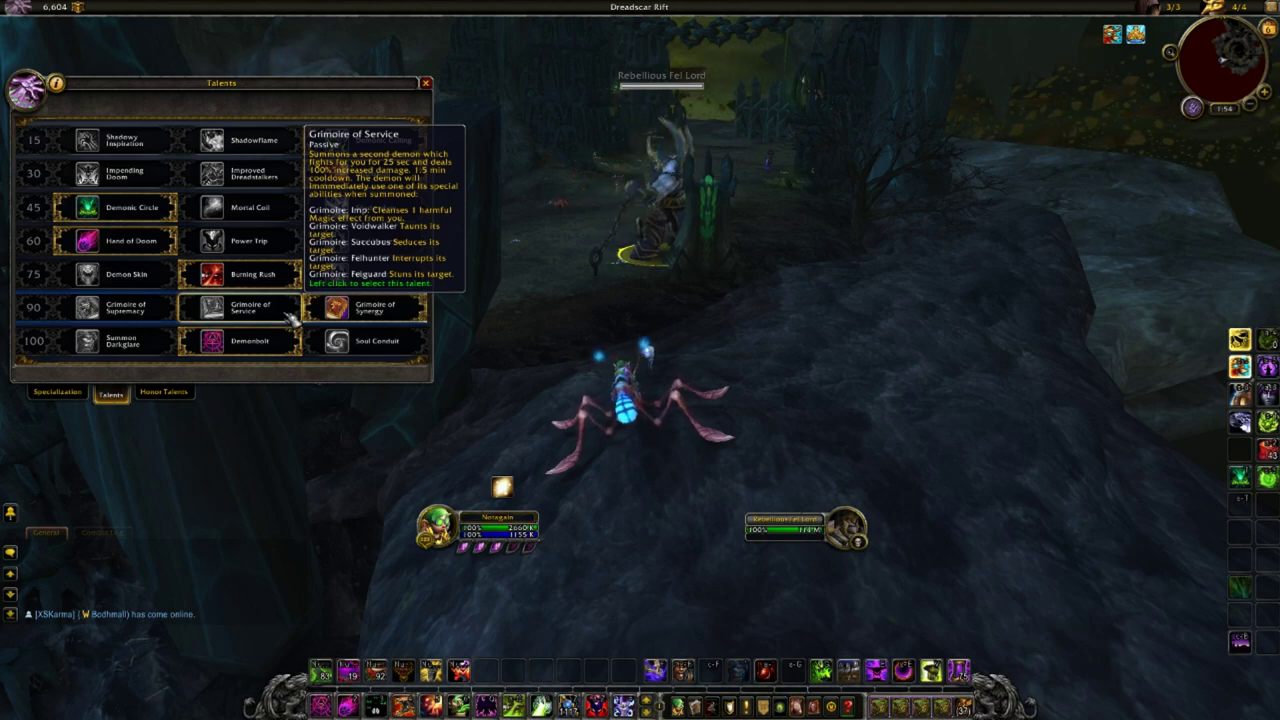
pyautogui.click(288, 316)
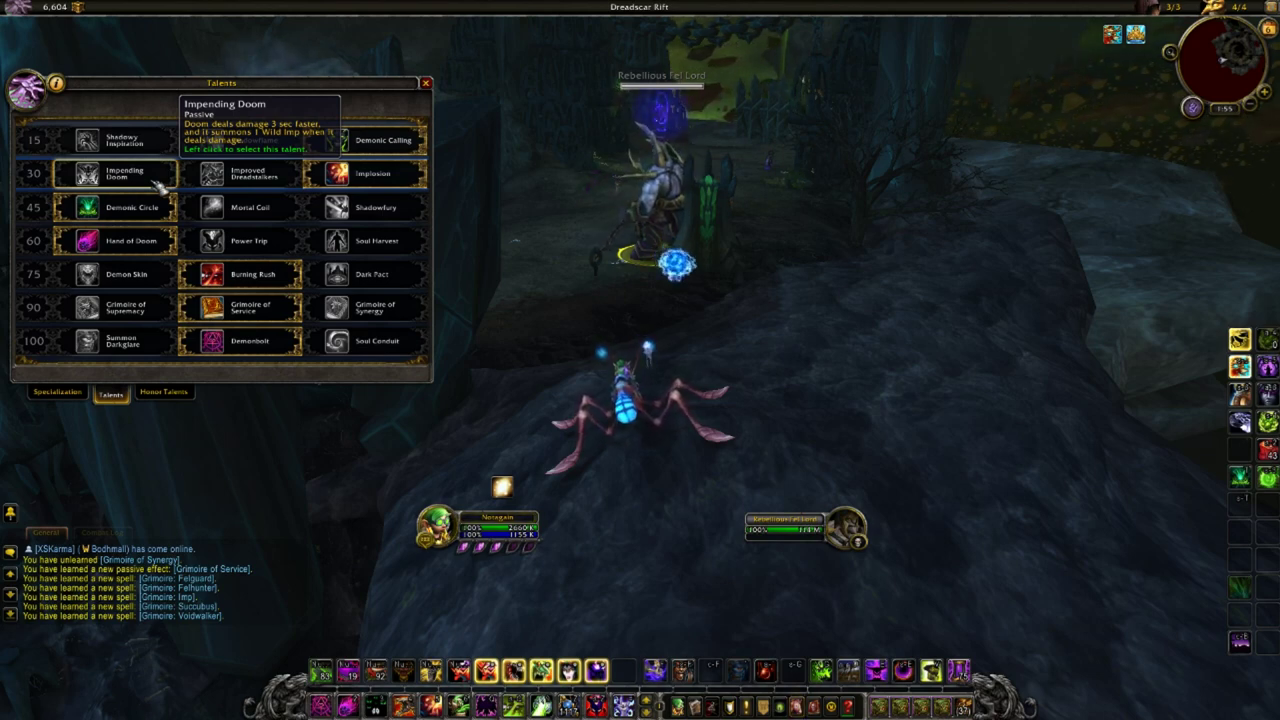
pyautogui.click(157, 185)
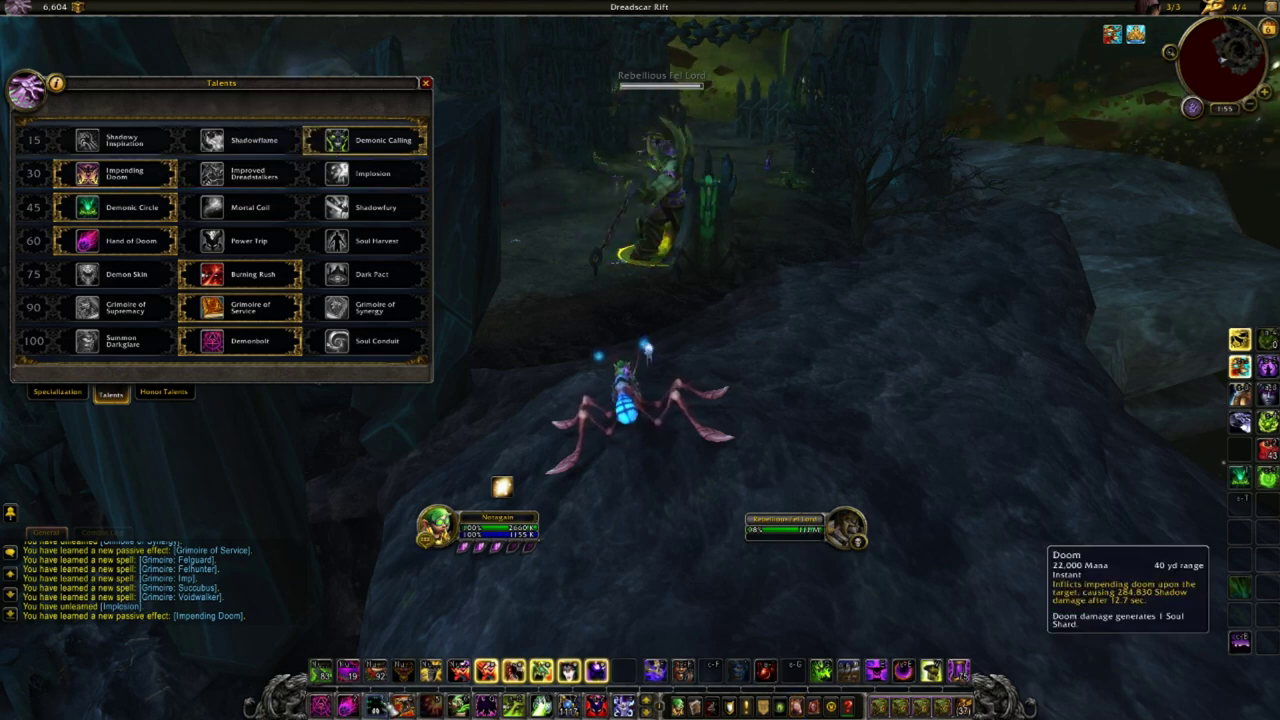
# Step: Unequip all of the character's gear, including the weapons, and place it in the bags
pyautogui.press('c')
pyautogui.click(788, 106)
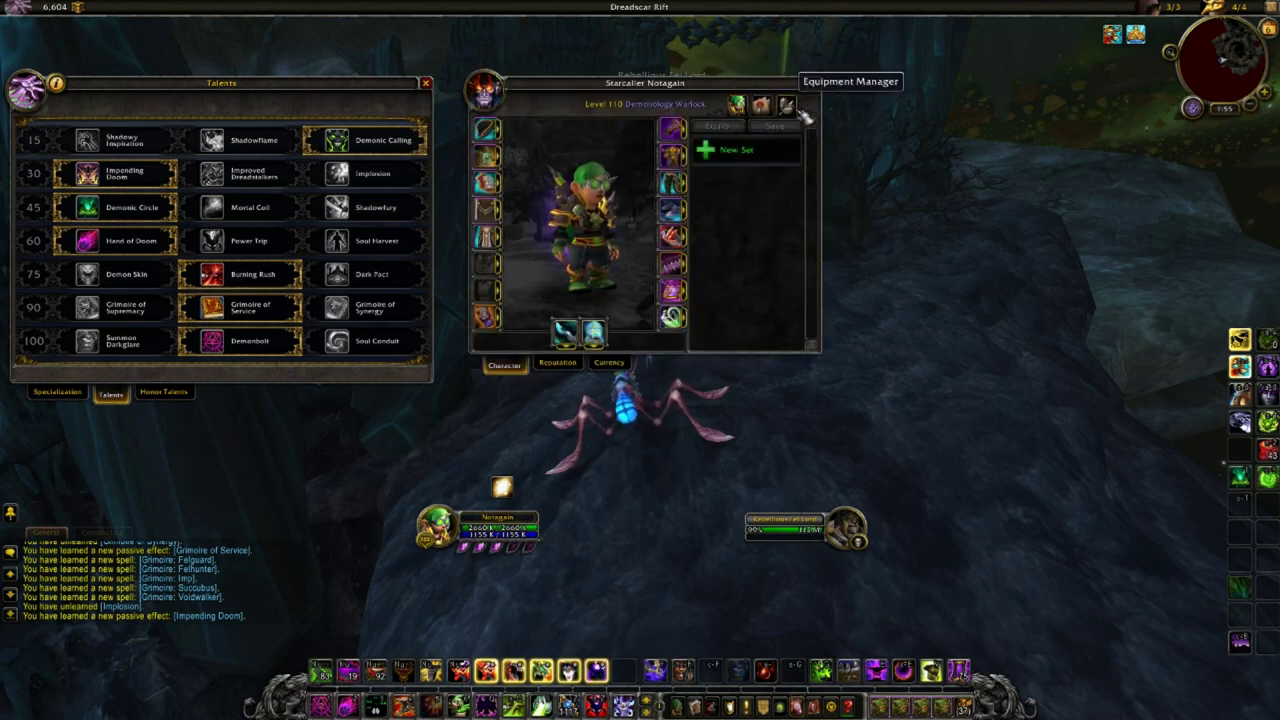
pyautogui.moveTo(689, 153)
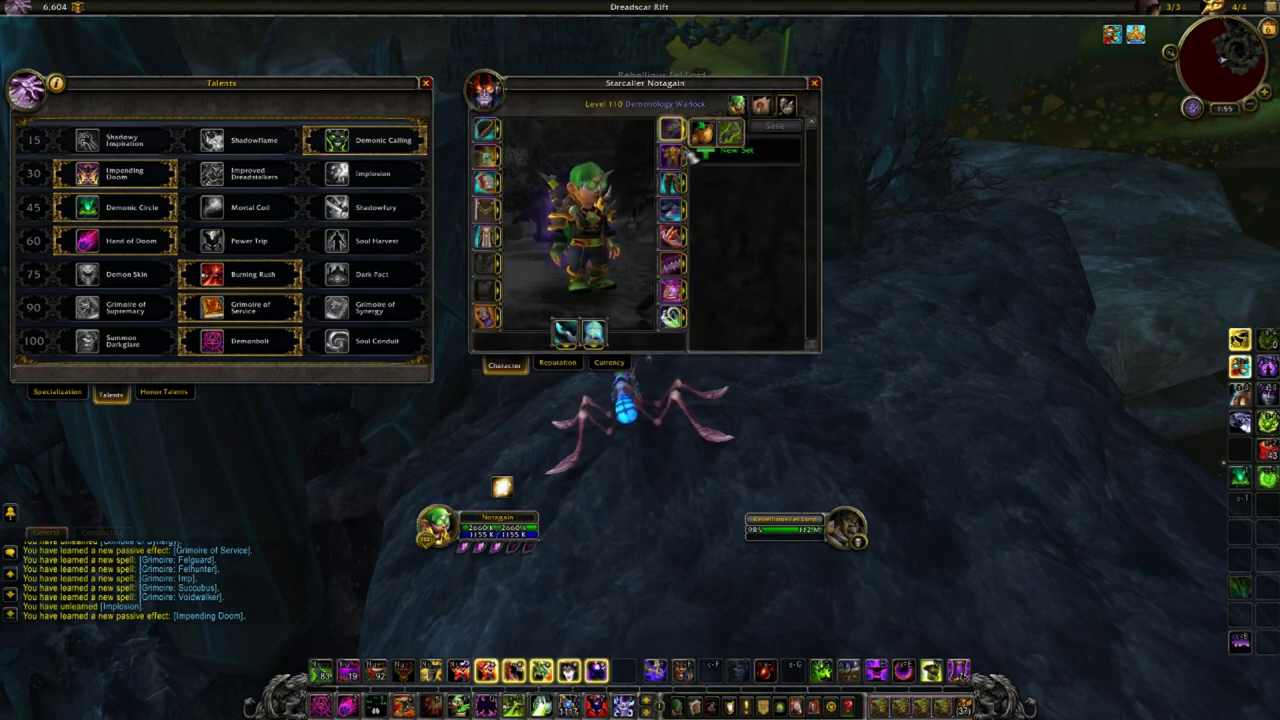
pyautogui.moveTo(671, 236)
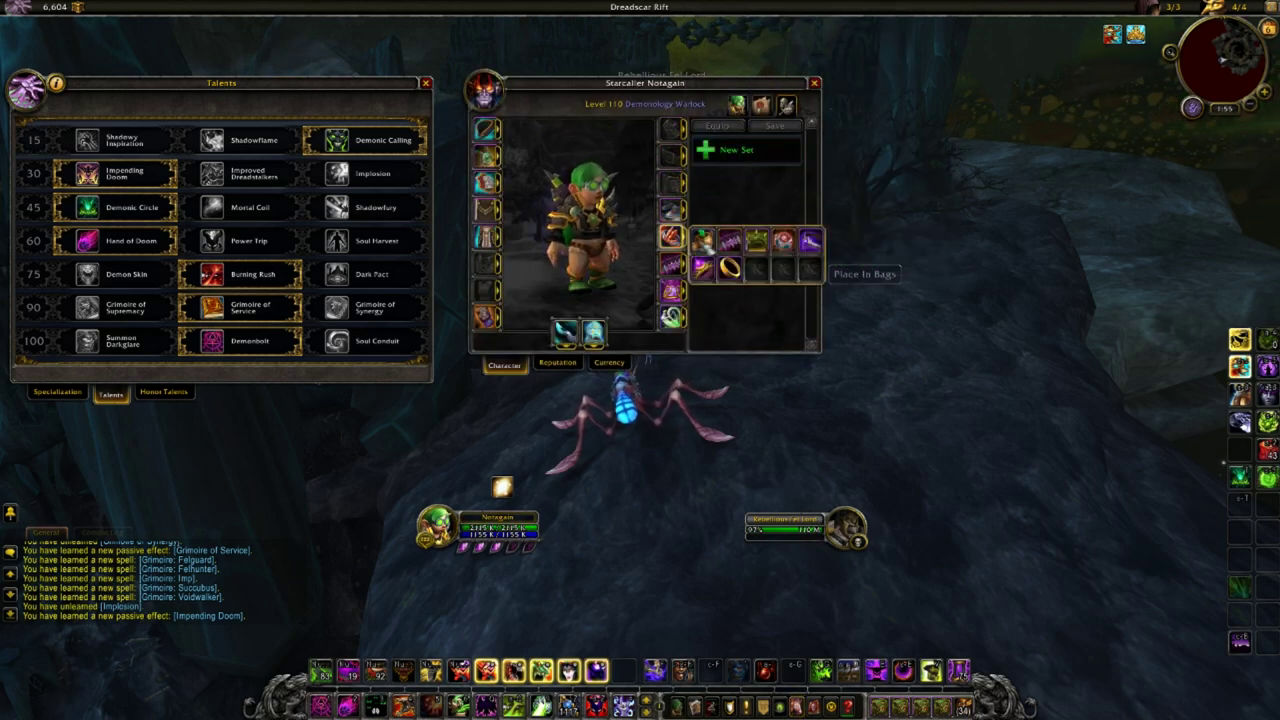
pyautogui.moveTo(672, 318)
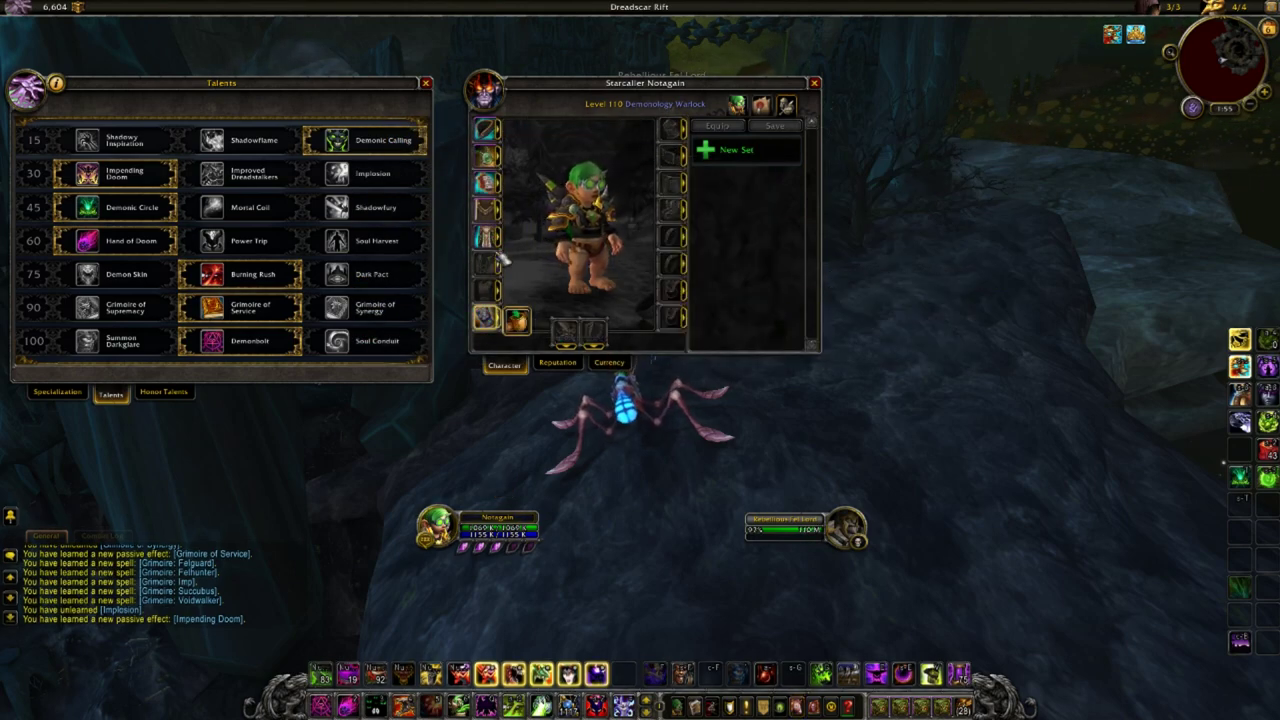
pyautogui.click(516, 318)
pyautogui.click(516, 238)
pyautogui.click(516, 210)
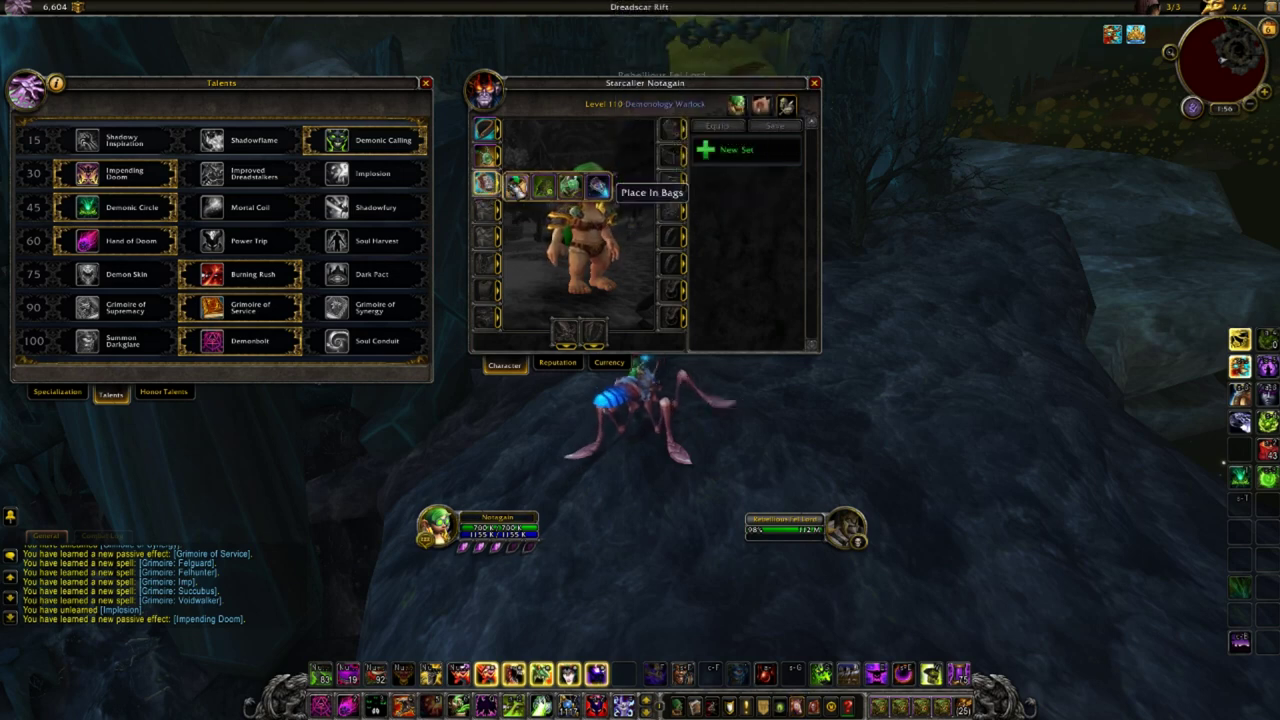
pyautogui.click(598, 187)
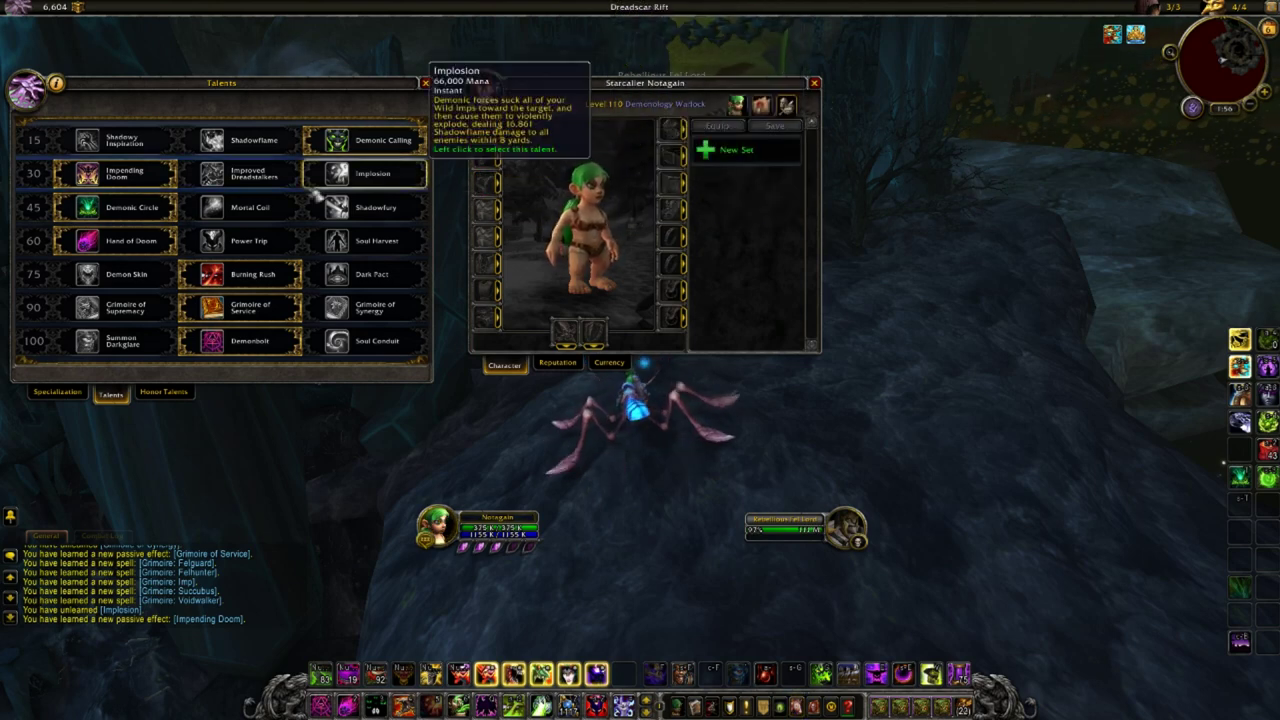
# Step: Check the ungeared character's item level, attributes and enhancements, and close the character sheet
pyautogui.press('c')
pyautogui.press('c')
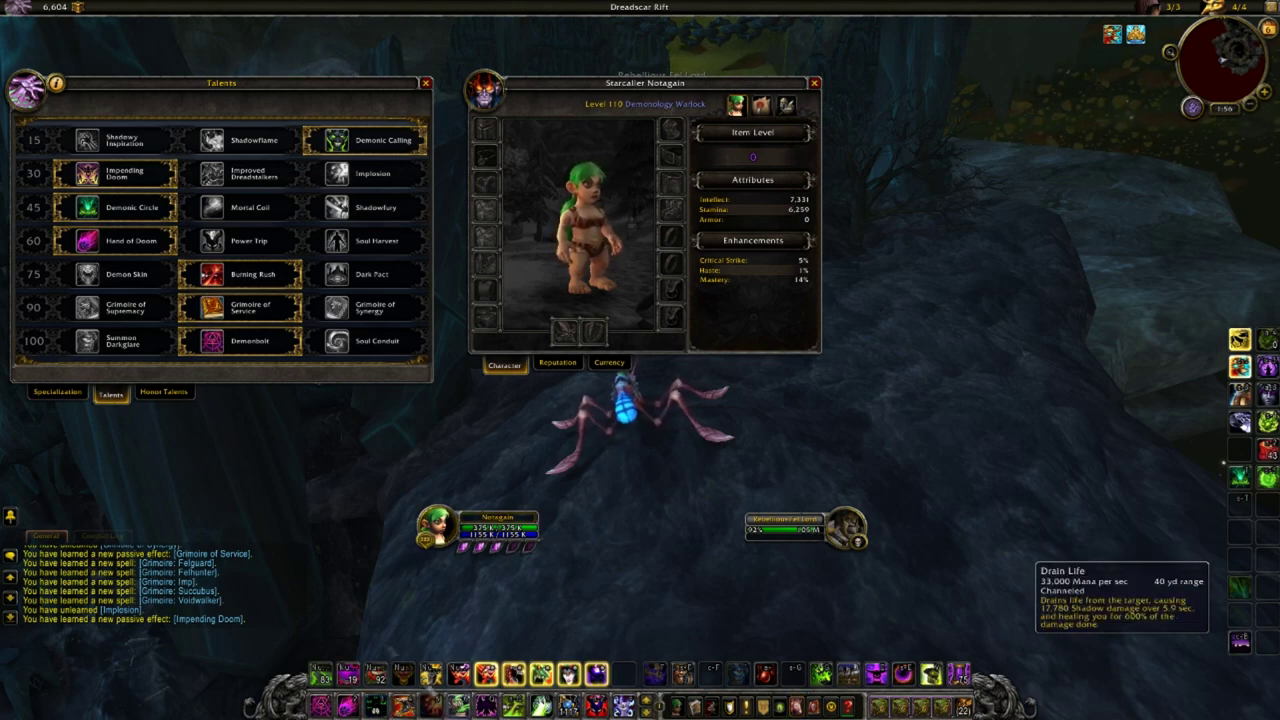
pyautogui.press('c')
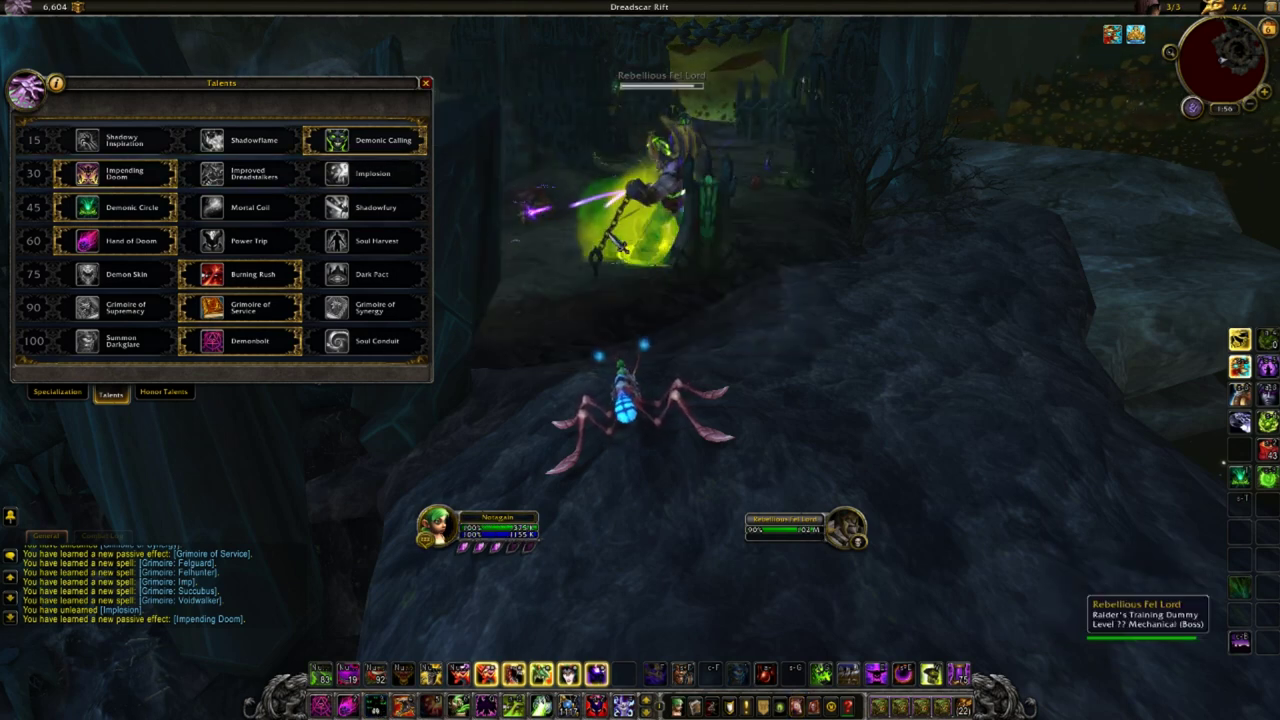
# Step: Equip the Legacy of Azj'Aqir set pieces from the backpack and check the character's stats and the Finery of Azj'Aqir's set bonuses
pyautogui.press('b')
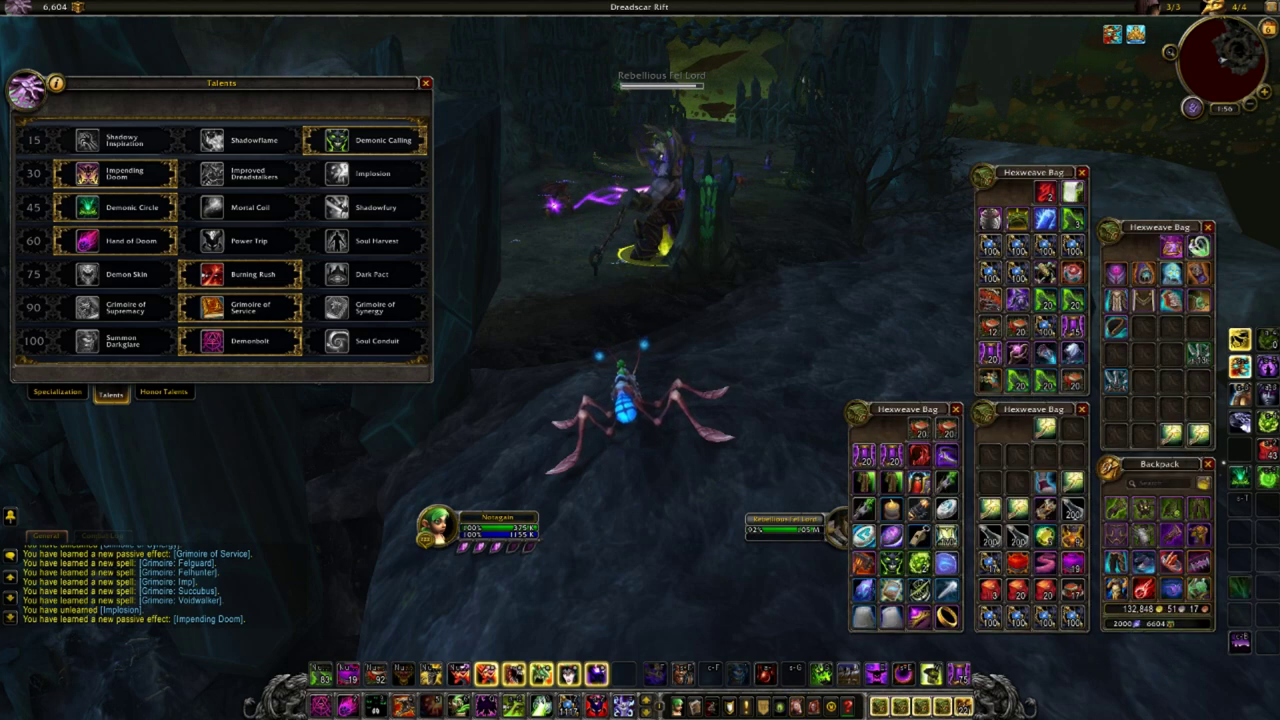
pyautogui.moveTo(1115, 508)
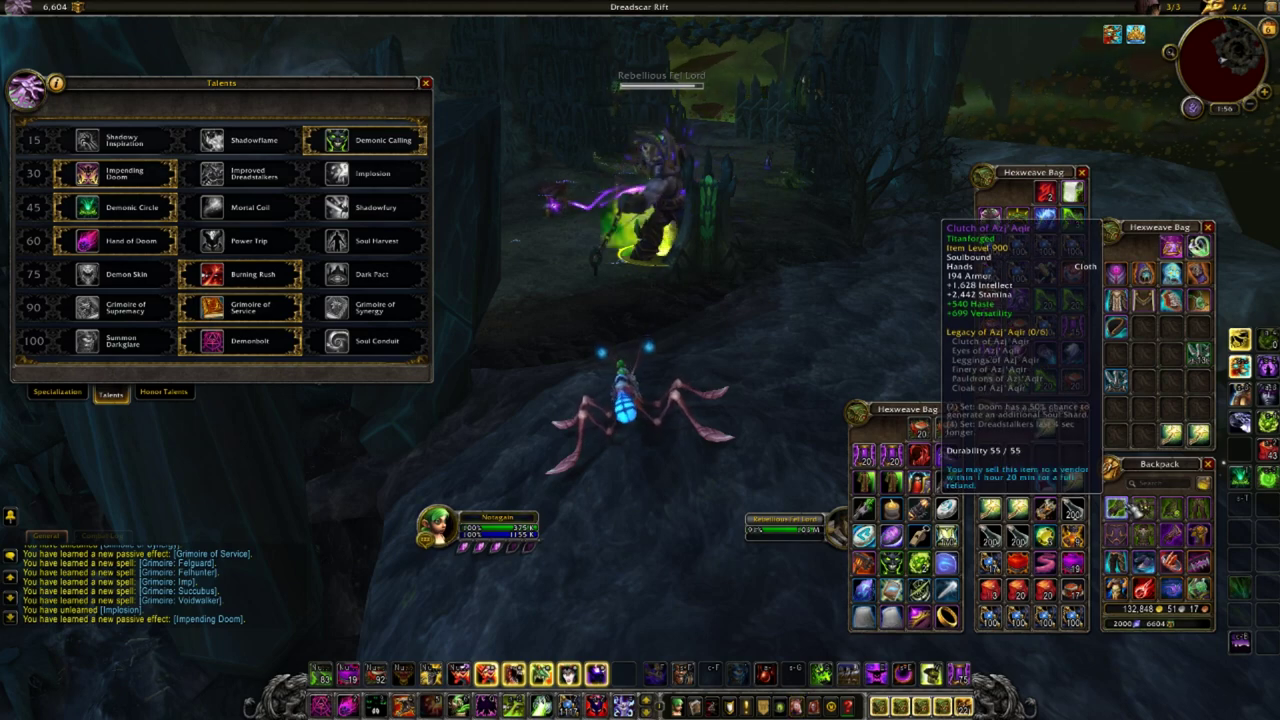
pyautogui.rightClick(1135, 541)
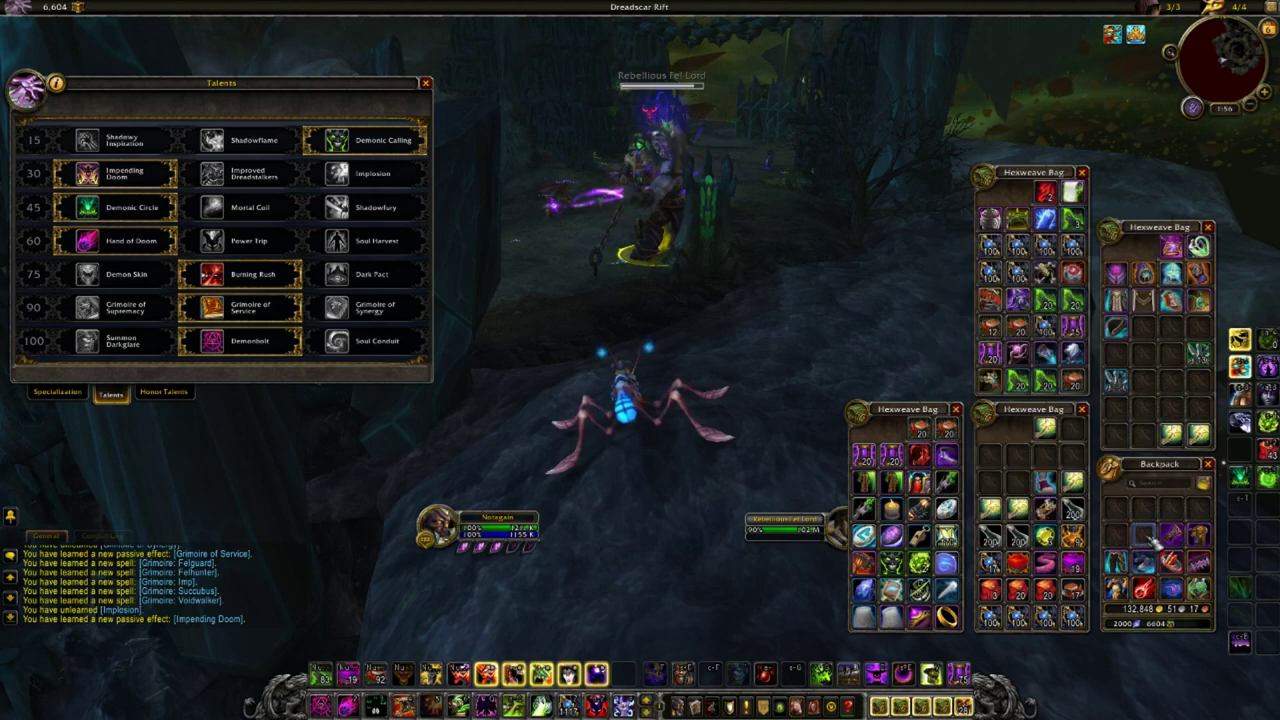
pyautogui.press('c')
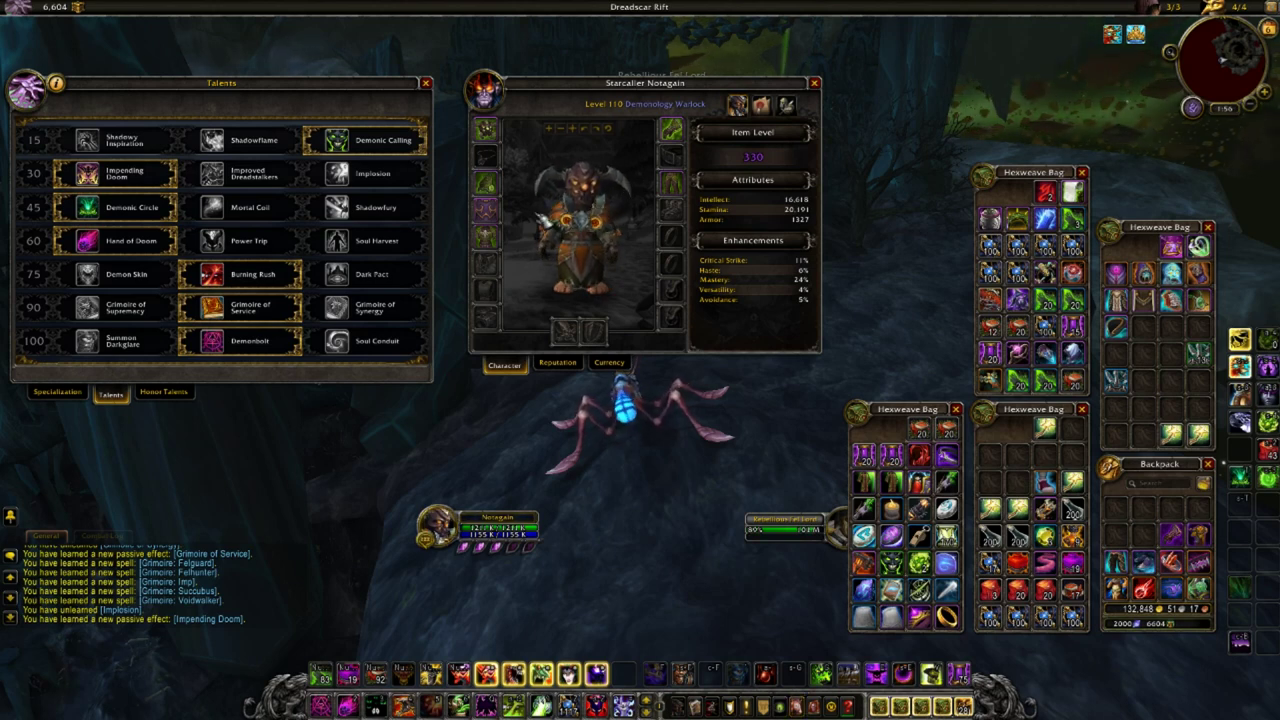
pyautogui.moveTo(500, 236)
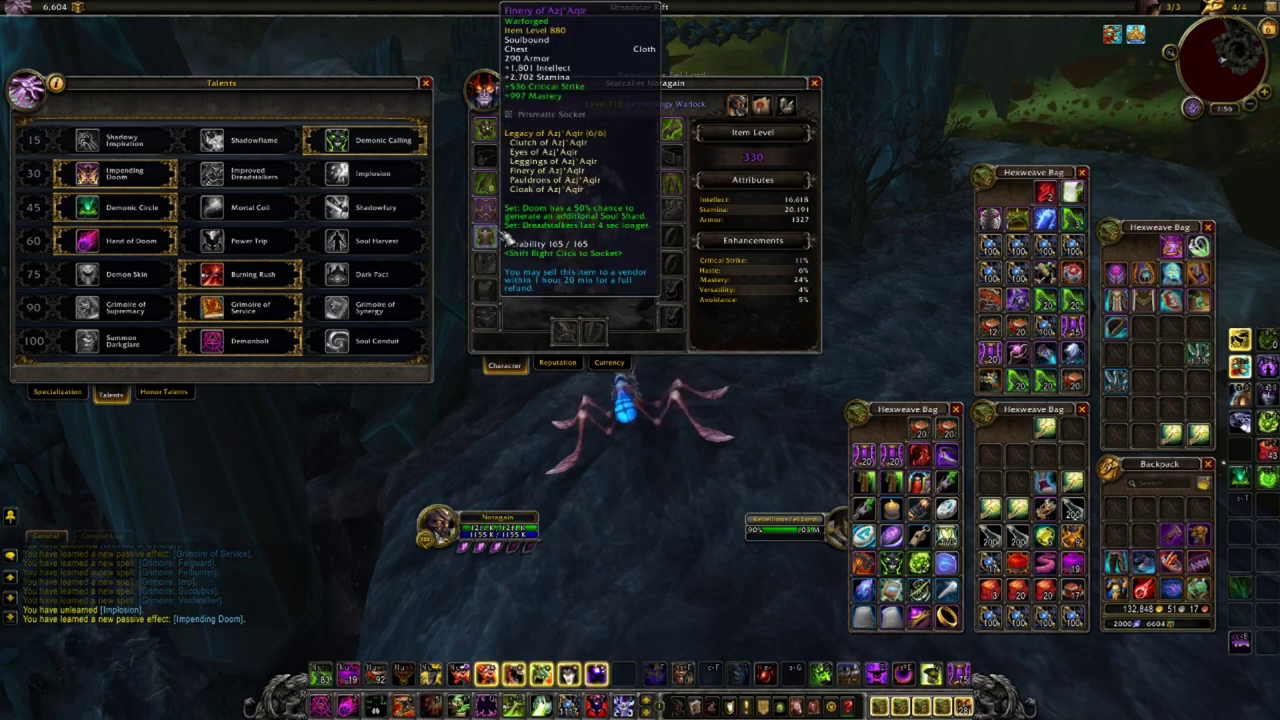